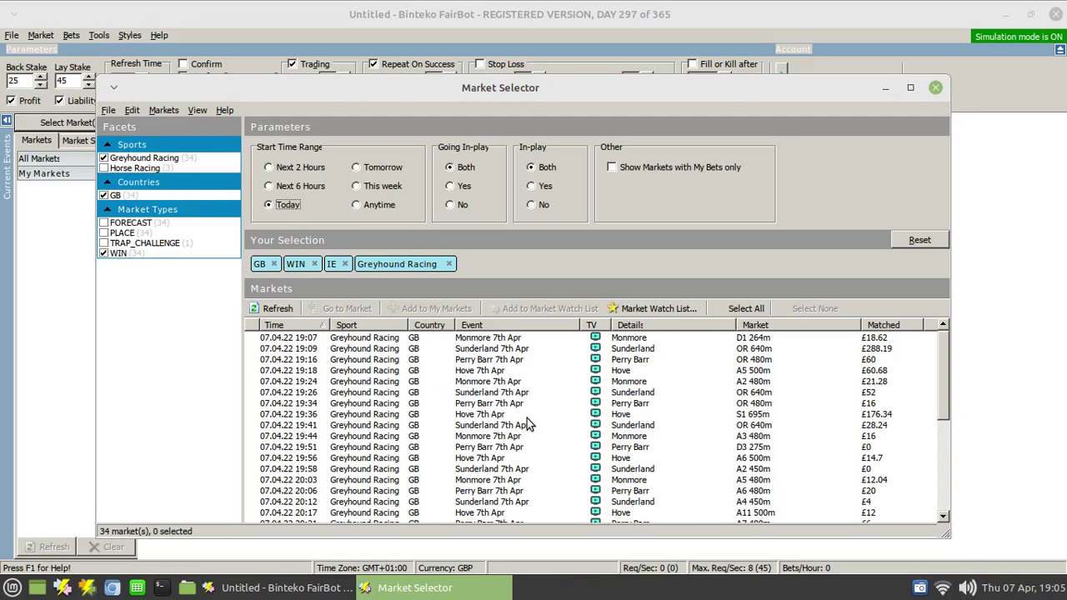
- Add the Hove 19:18 through 20:43 greyhound WIN markets to My Markets and close the selector
{"action": "left_click", "coordinate": [358, 372]}
{"action": "scroll", "coordinate": [474, 425], "scroll_direction": "down", "scroll_amount": 4}
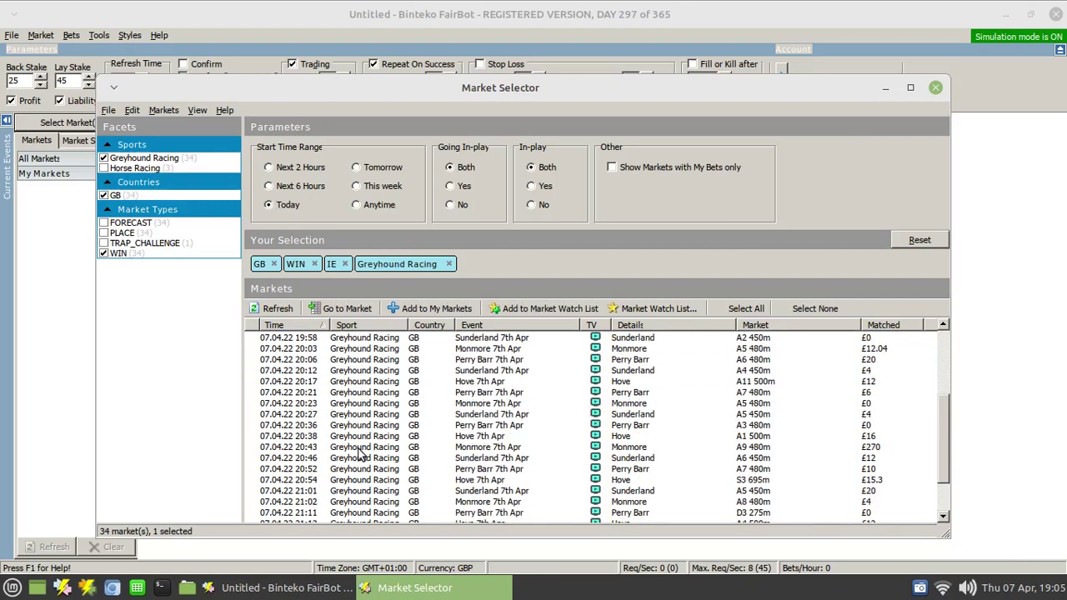
{"action": "left_click", "coordinate": [360, 451], "text": "shift"}
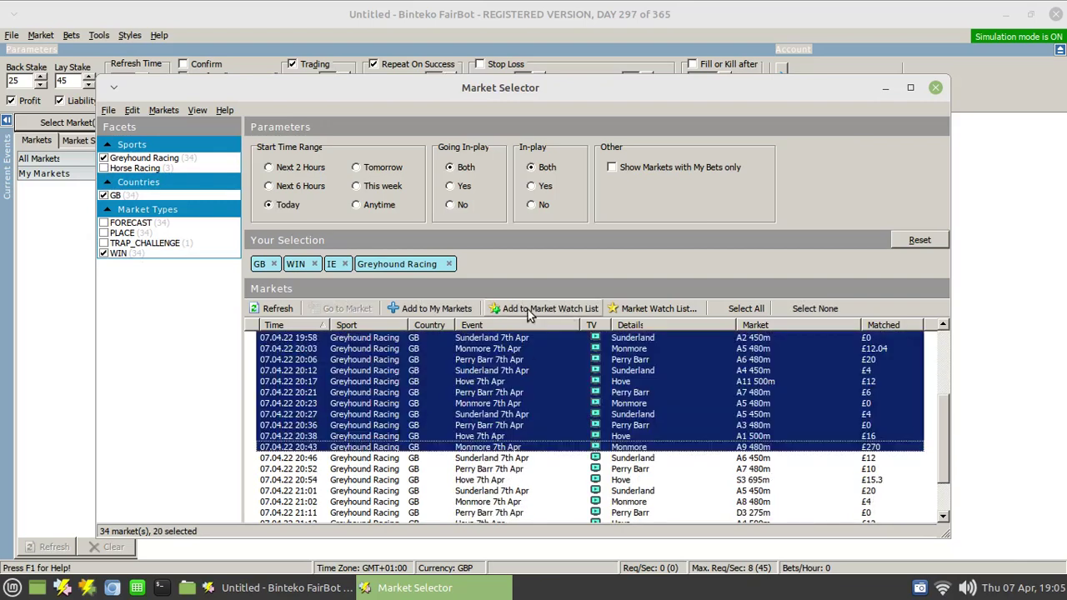
{"action": "left_click", "coordinate": [434, 310]}
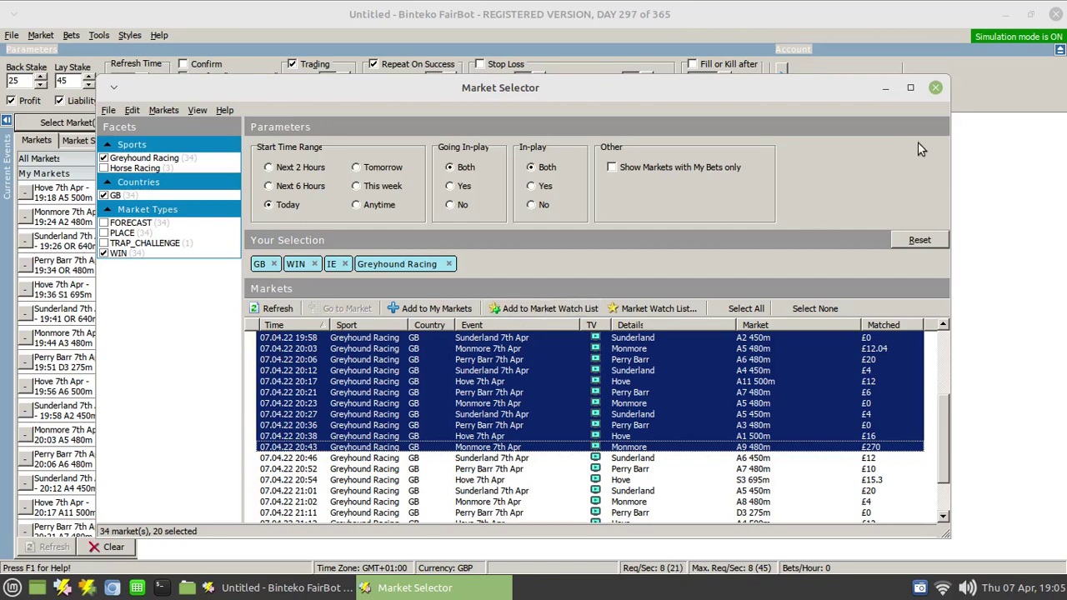
{"action": "left_click", "coordinate": [936, 87]}
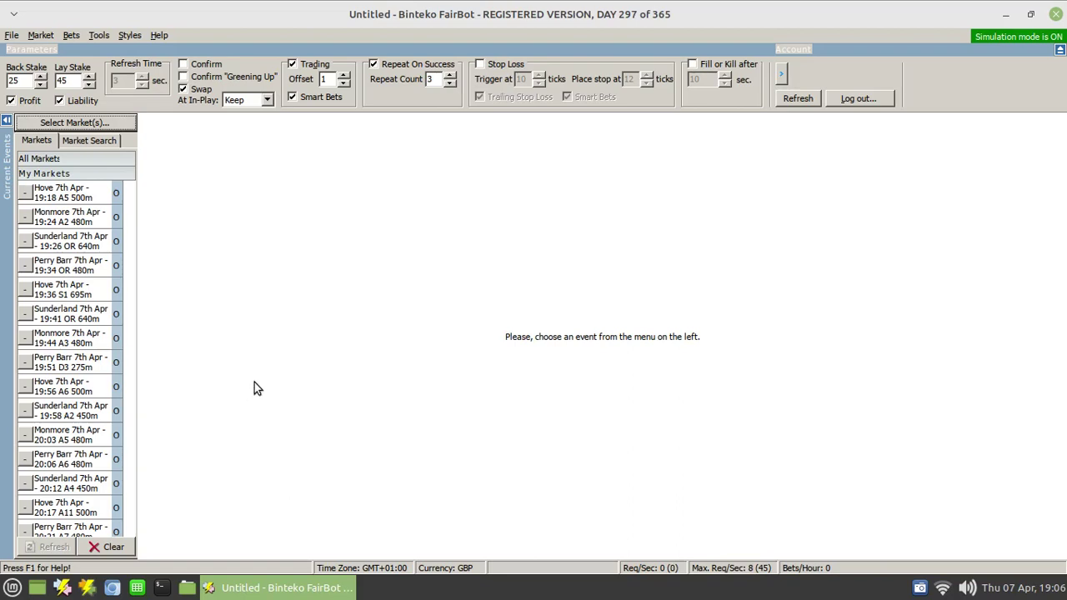
- Open the Hove 19:18 A5 500m market and launch the Strategy Editor from its Automation tab
{"action": "left_click", "coordinate": [99, 35]}
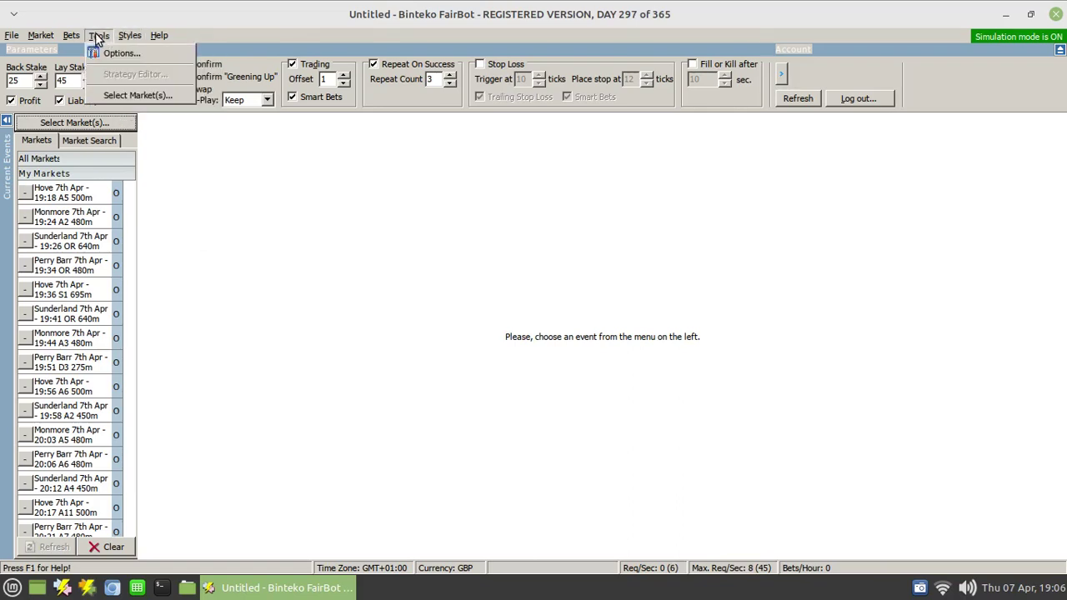
{"action": "left_click", "coordinate": [137, 95]}
{"action": "left_click", "coordinate": [71, 194]}
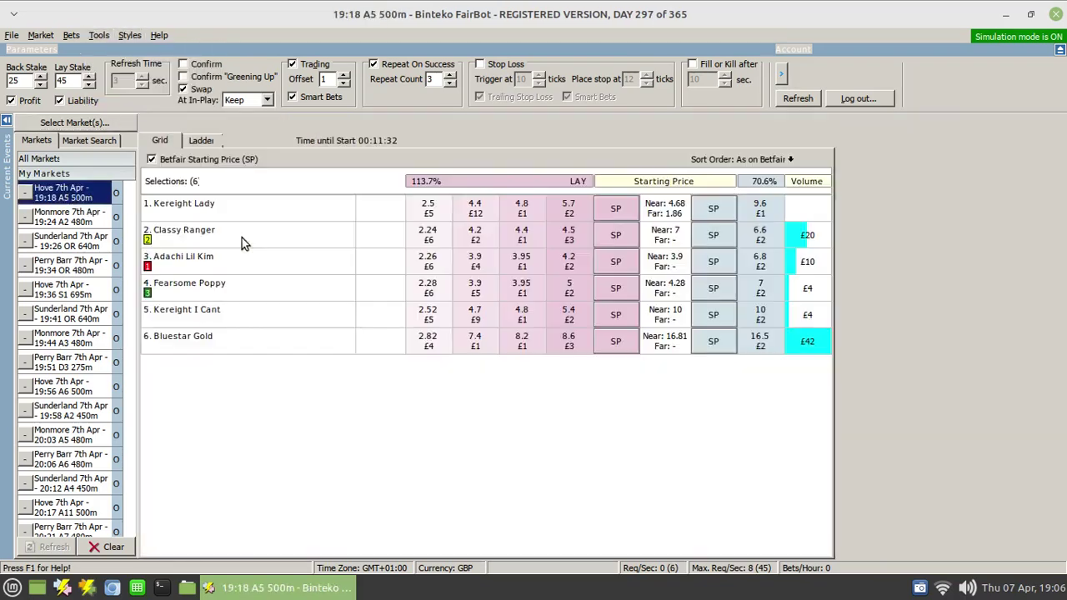
{"action": "left_click", "coordinate": [995, 140]}
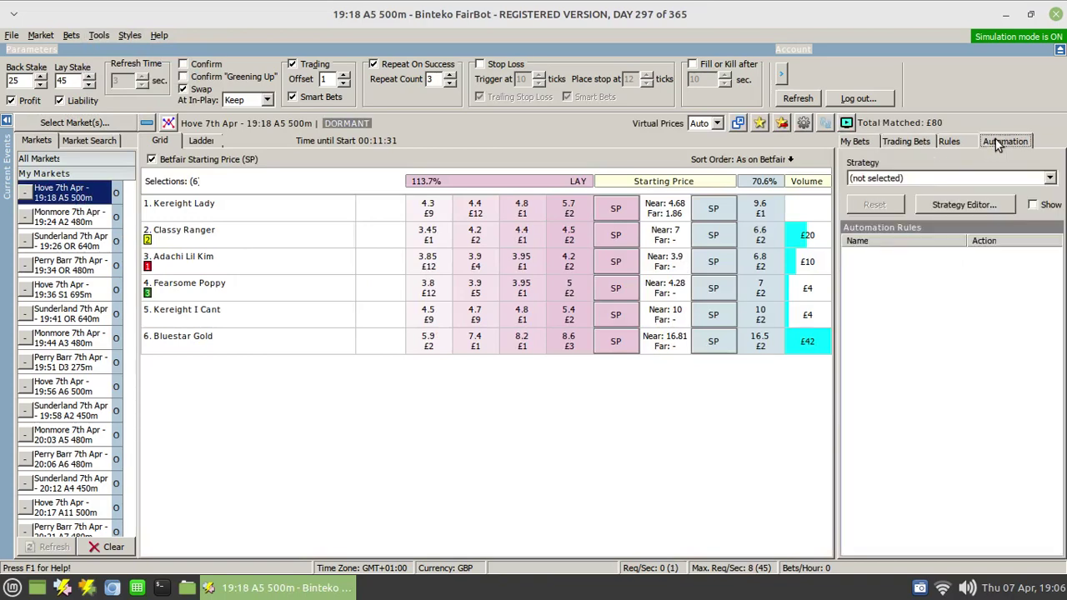
{"action": "left_click", "coordinate": [958, 205]}
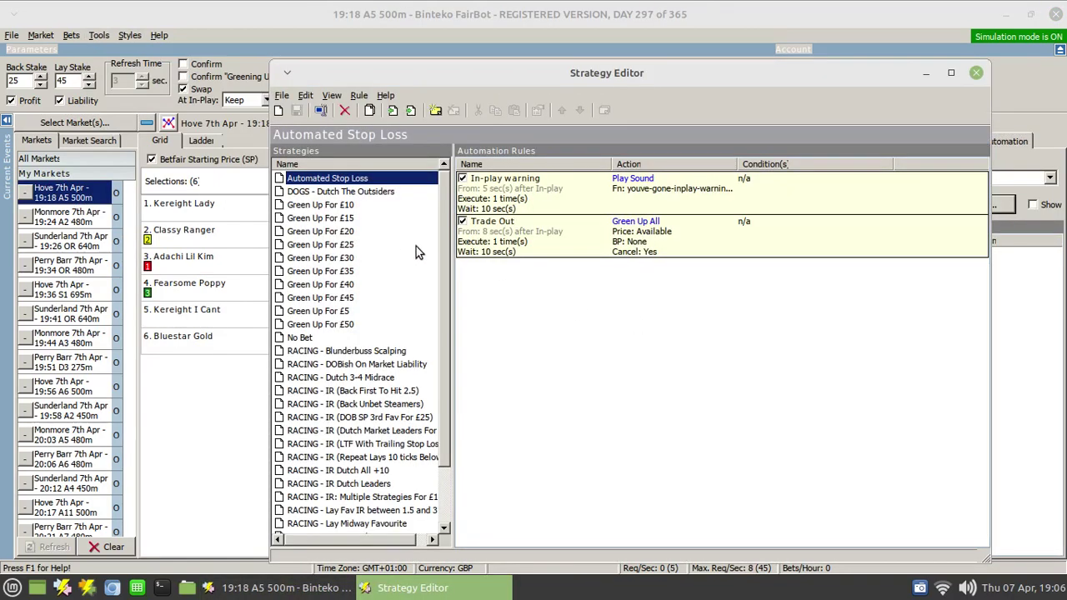
- Remove the DOGS - Dutch The Outsiders strategy and create a new empty strategy
{"action": "left_click", "coordinate": [364, 192]}
{"action": "right_click", "coordinate": [364, 192]}
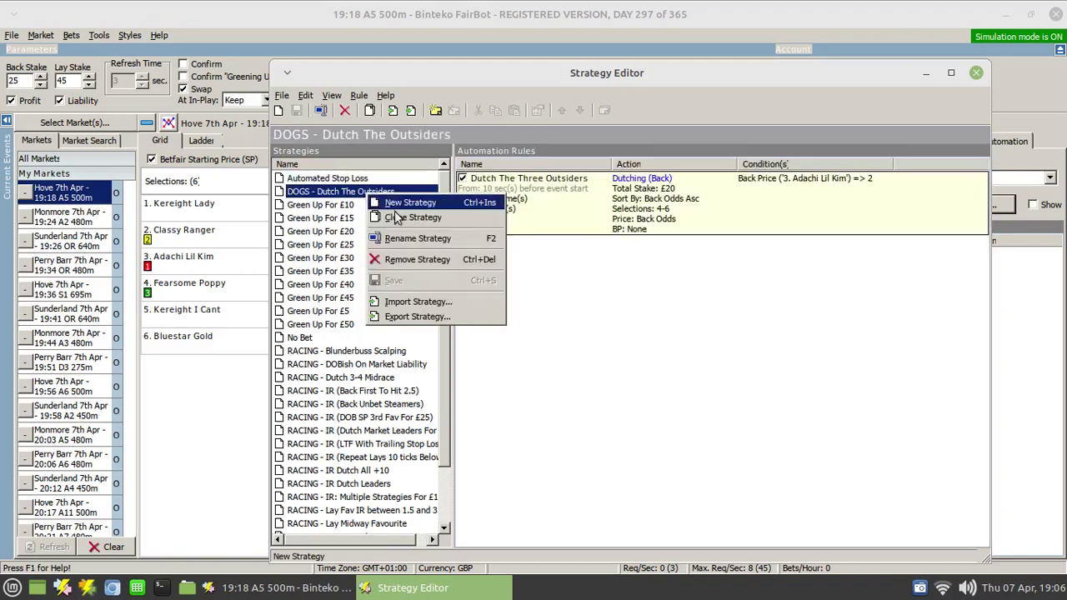
{"action": "left_click", "coordinate": [417, 259]}
{"action": "left_click", "coordinate": [480, 313]}
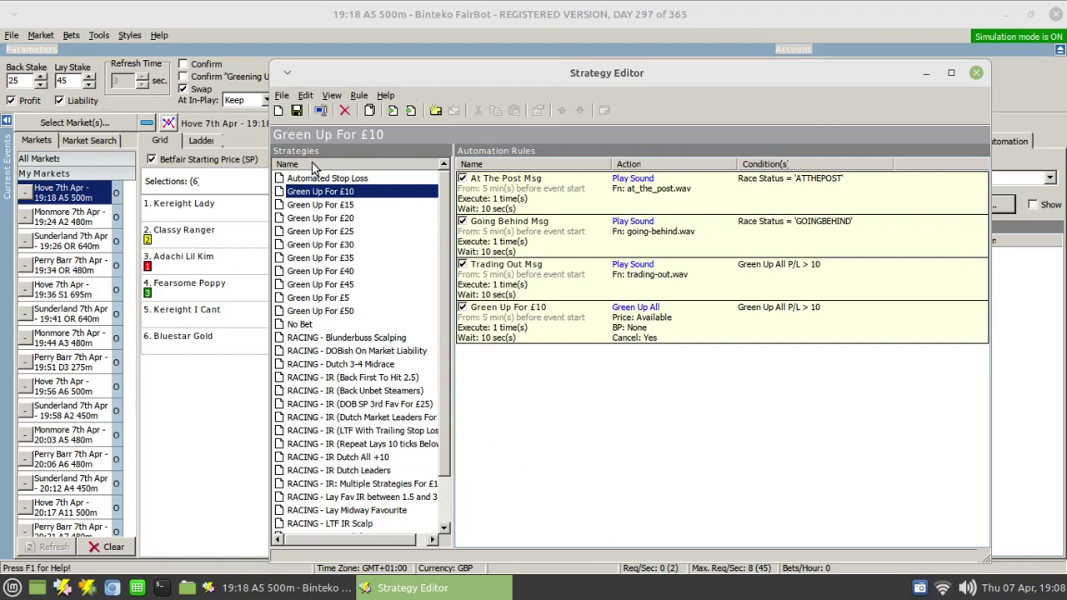
{"action": "left_click", "coordinate": [278, 110]}
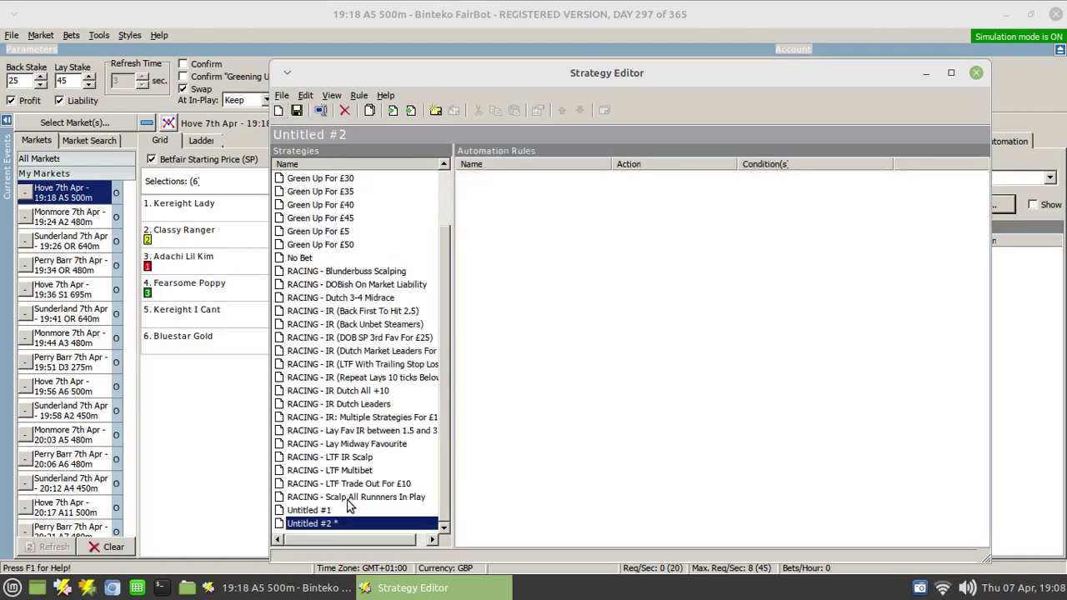
- Rename the Untitled #2 strategy to 'DOGS - Dutch 3-5'
{"action": "right_click", "coordinate": [314, 525]}
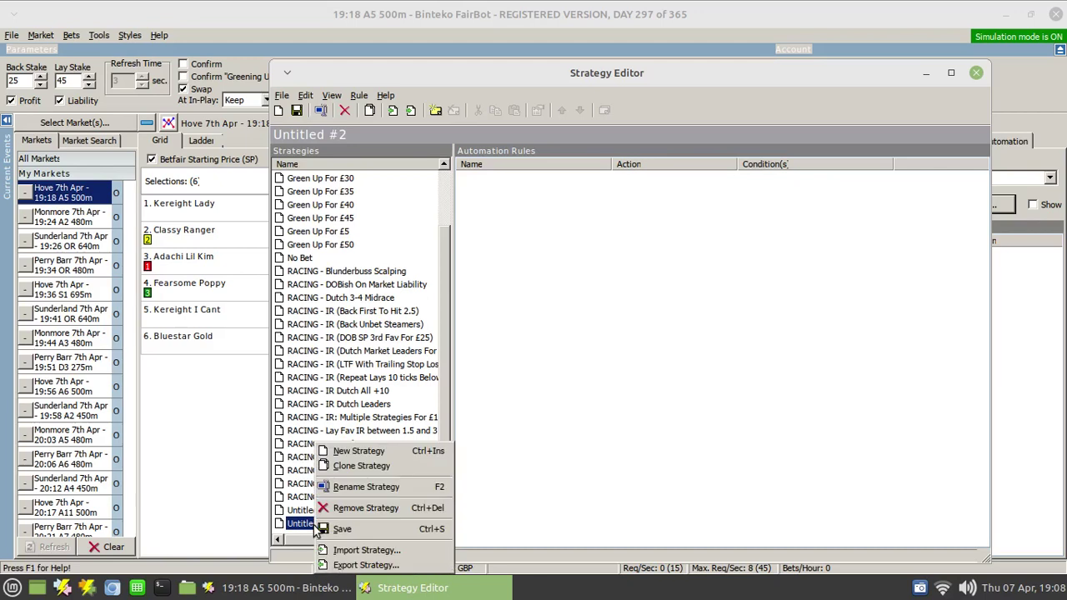
{"action": "left_click", "coordinate": [365, 487]}
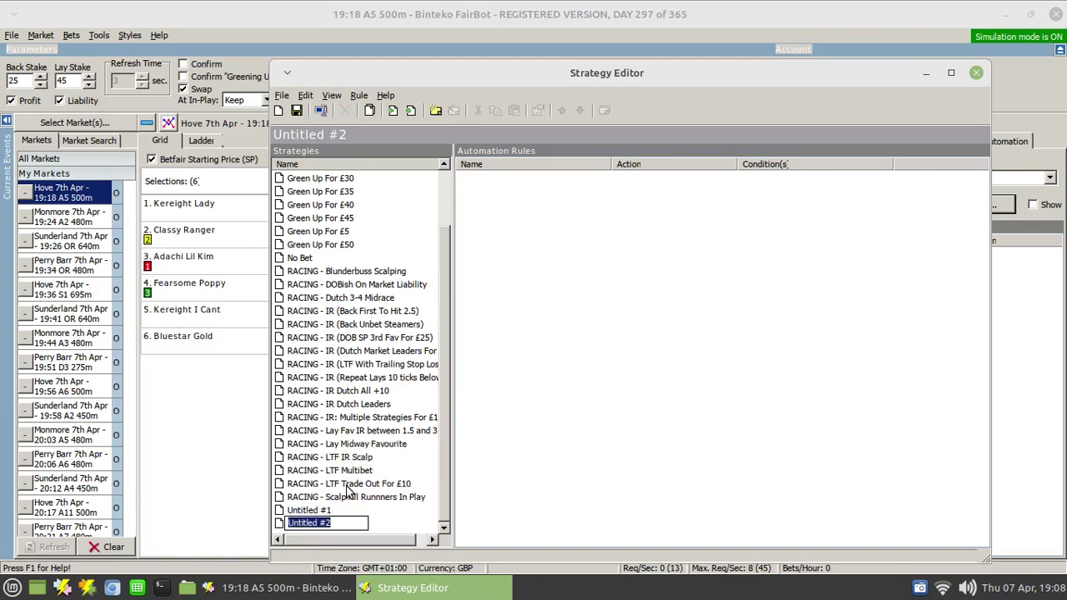
{"action": "type", "text": "DOG"}
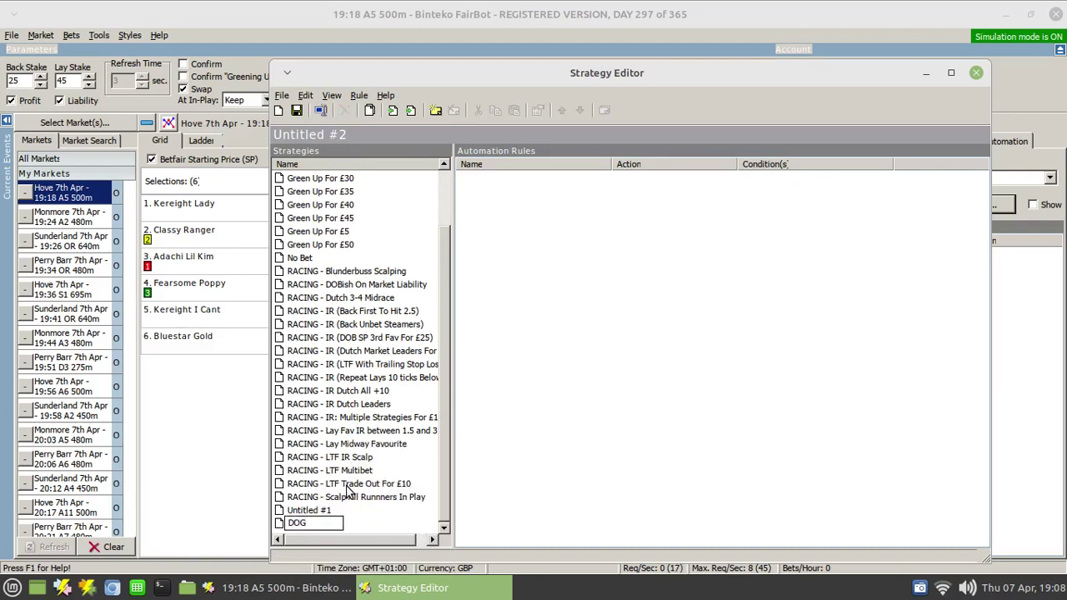
{"action": "type", "text": "S - Dutch 3"}
{"action": "type", "text": "-5"}
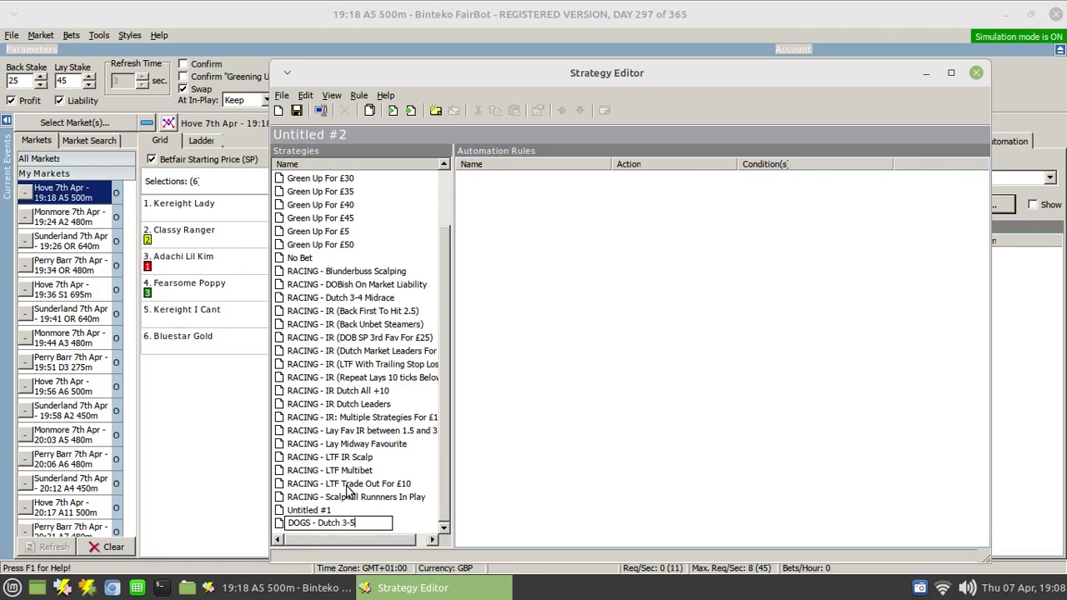
{"action": "key", "text": "Return"}
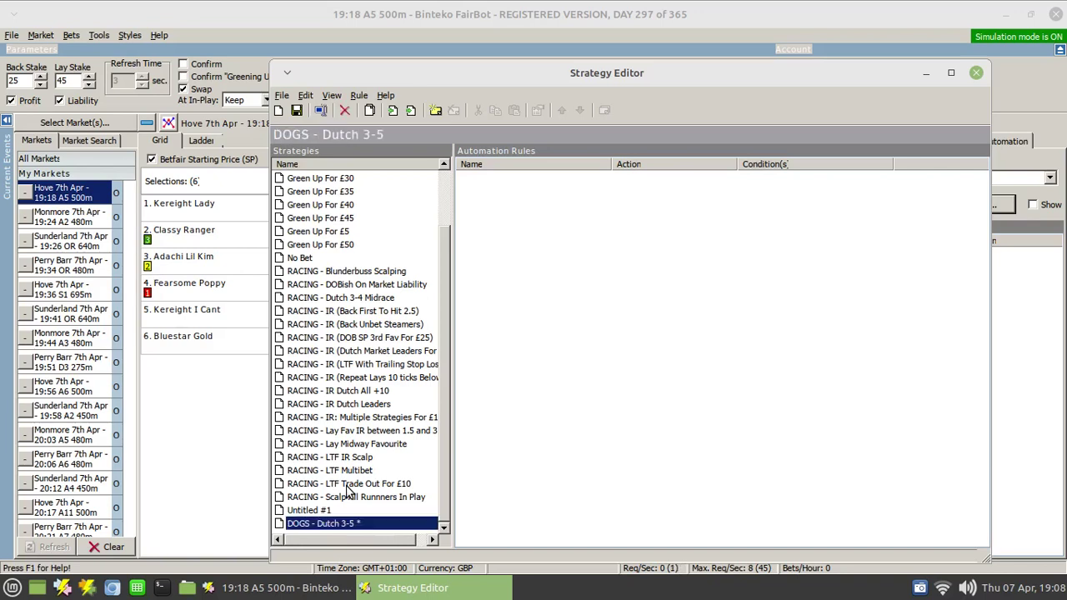
- Add a new automation rule named 'Place Dutch'
{"action": "right_click", "coordinate": [581, 286]}
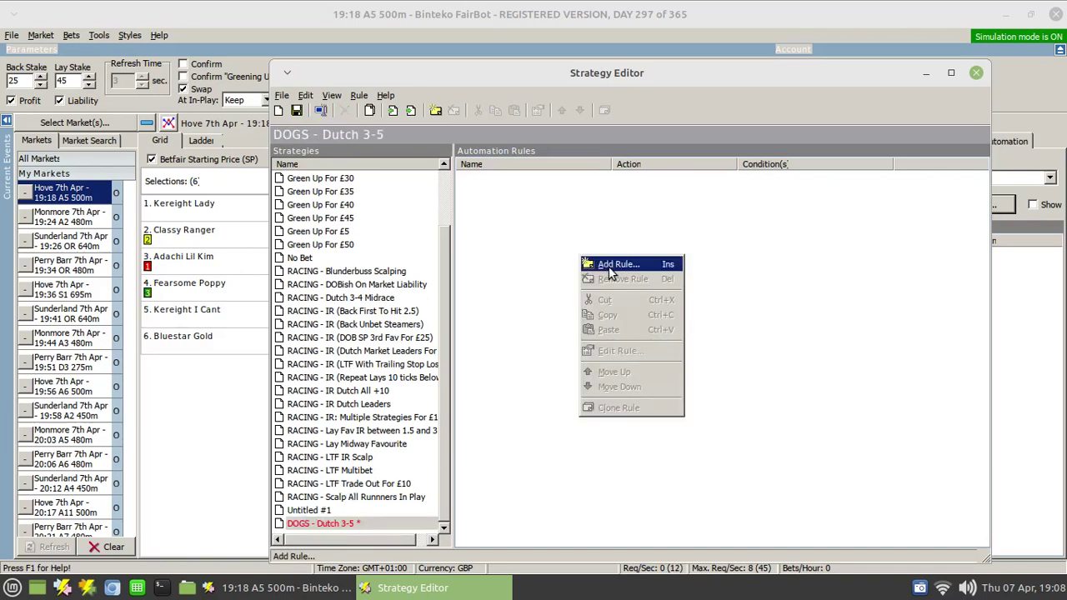
{"action": "left_click", "coordinate": [602, 263]}
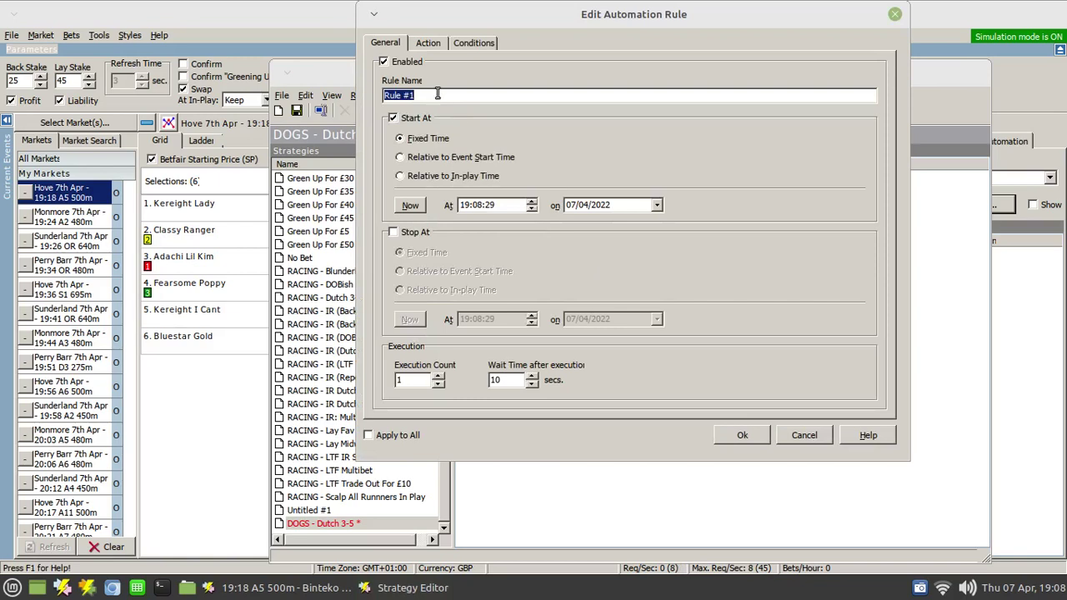
{"action": "key", "text": "BackSpace"}
{"action": "type", "text": "Place F"}
{"action": "key", "text": "BackSpace"}
{"action": "type", "text": "Dutch"}
- Make the rule start 10 seconds before the event start time
{"action": "left_click", "coordinate": [435, 158]}
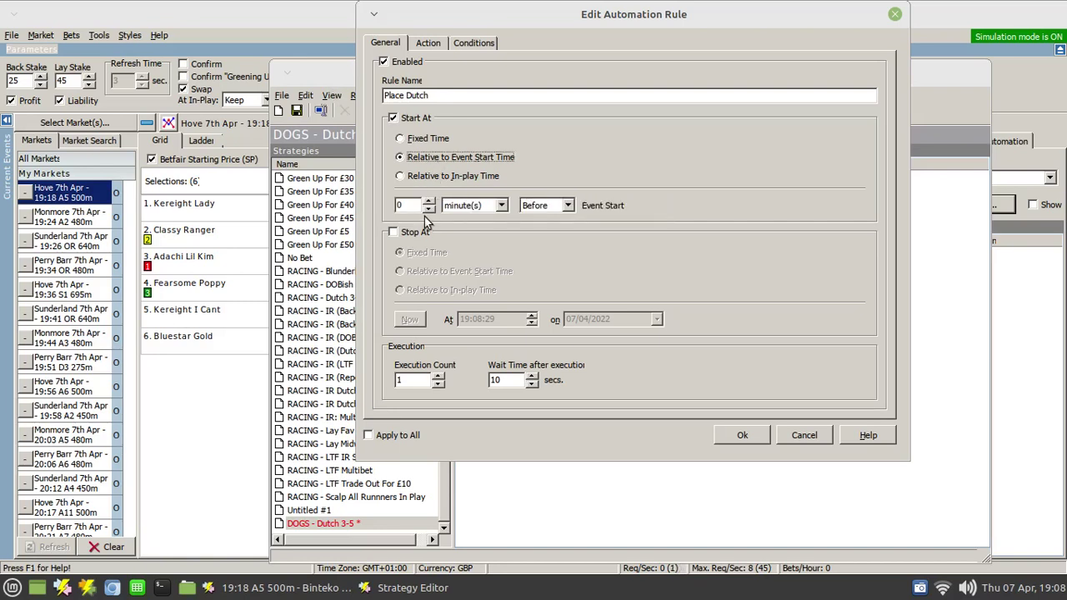
{"action": "left_click", "coordinate": [428, 202]}
{"action": "left_click", "coordinate": [429, 201]}
{"action": "left_click", "coordinate": [429, 201]}
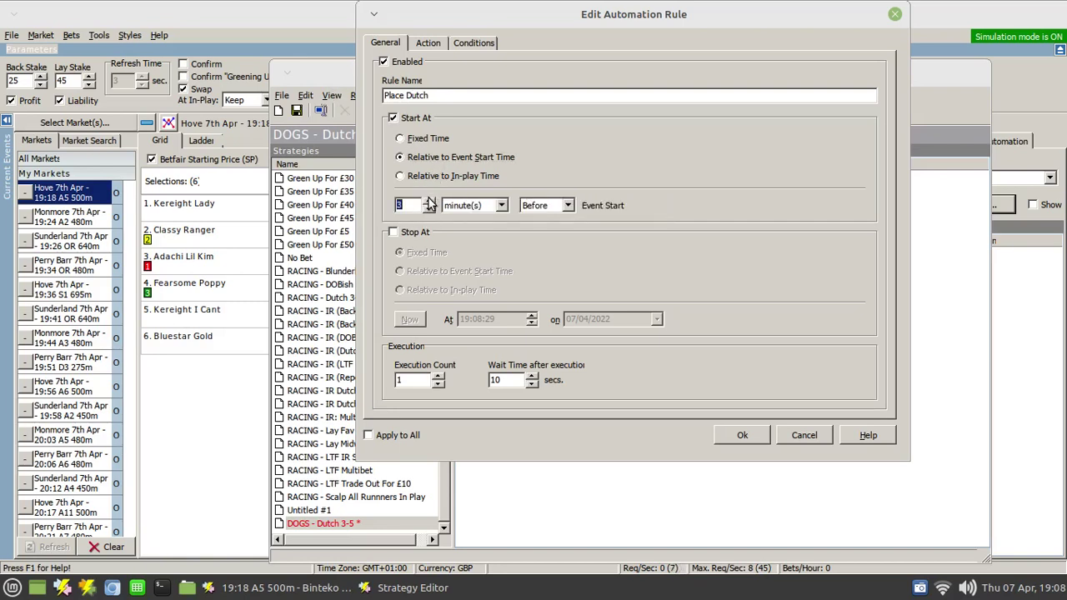
{"action": "left_click", "coordinate": [429, 202]}
{"action": "left_click", "coordinate": [429, 202]}
{"action": "left_click", "coordinate": [428, 201]}
{"action": "left_click", "coordinate": [429, 202]}
{"action": "left_click", "coordinate": [428, 202]}
{"action": "left_click", "coordinate": [429, 202]}
{"action": "left_click", "coordinate": [429, 202]}
{"action": "left_click", "coordinate": [471, 205]}
{"action": "left_click", "coordinate": [491, 224]}
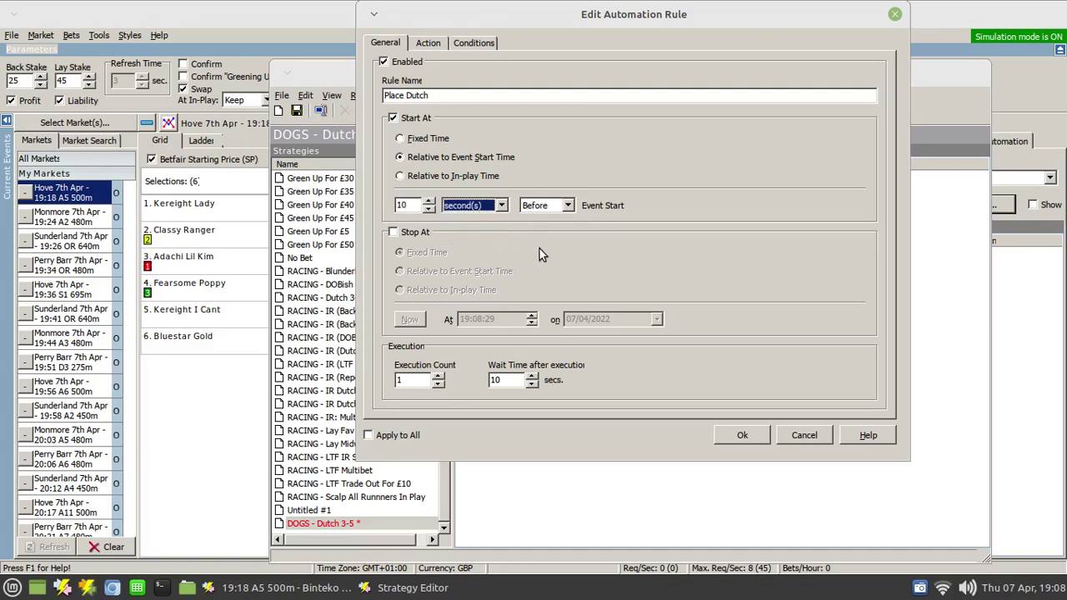
{"action": "left_click", "coordinate": [427, 44]}
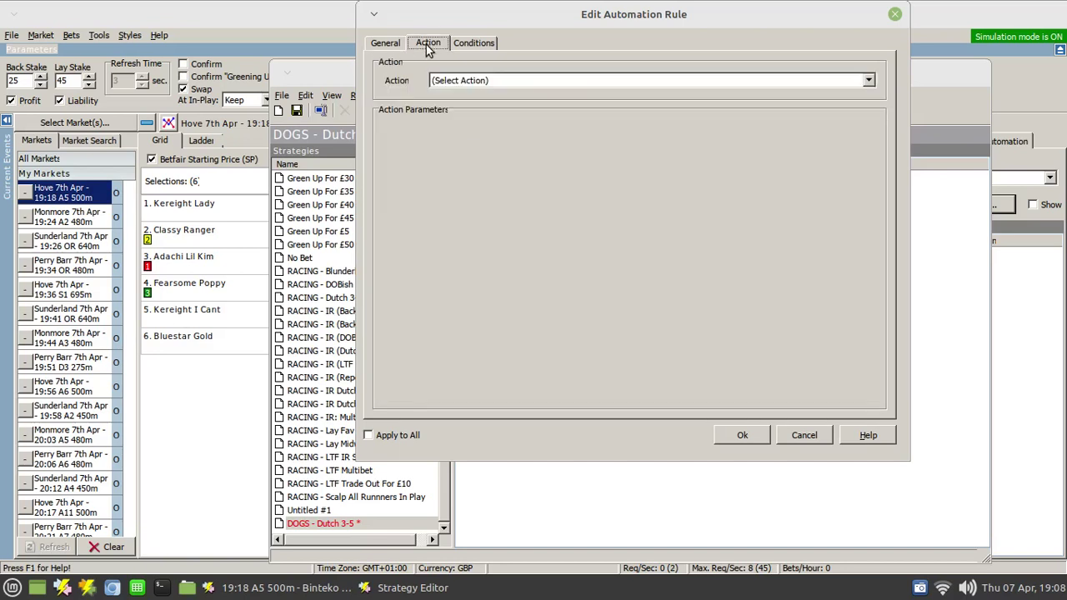
- Set the rule's action to Dutching with a fixed stake of 20
{"action": "left_click", "coordinate": [474, 80]}
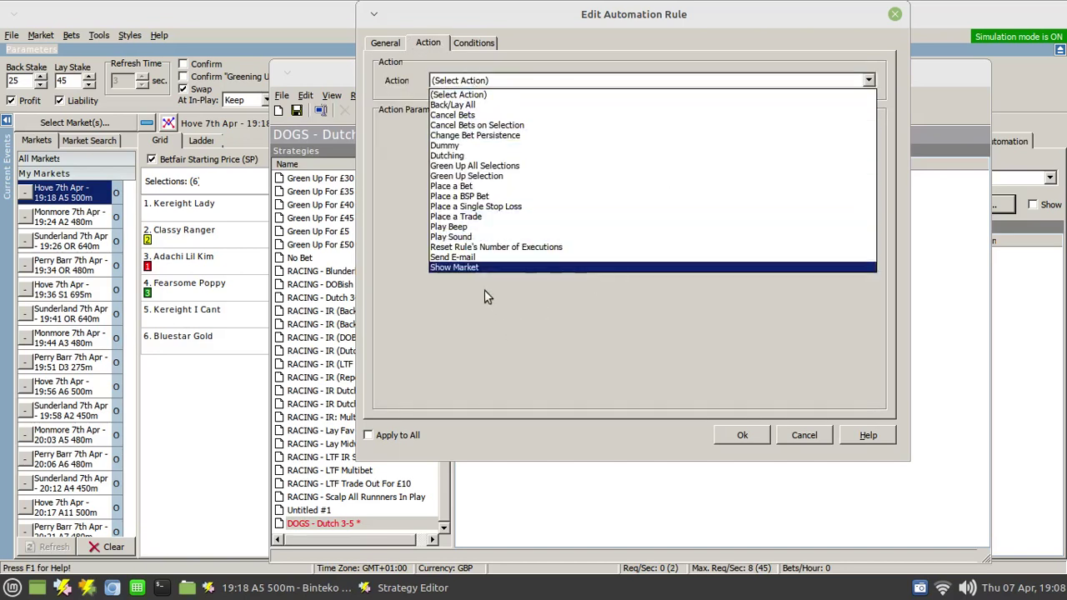
{"action": "left_click", "coordinate": [455, 157]}
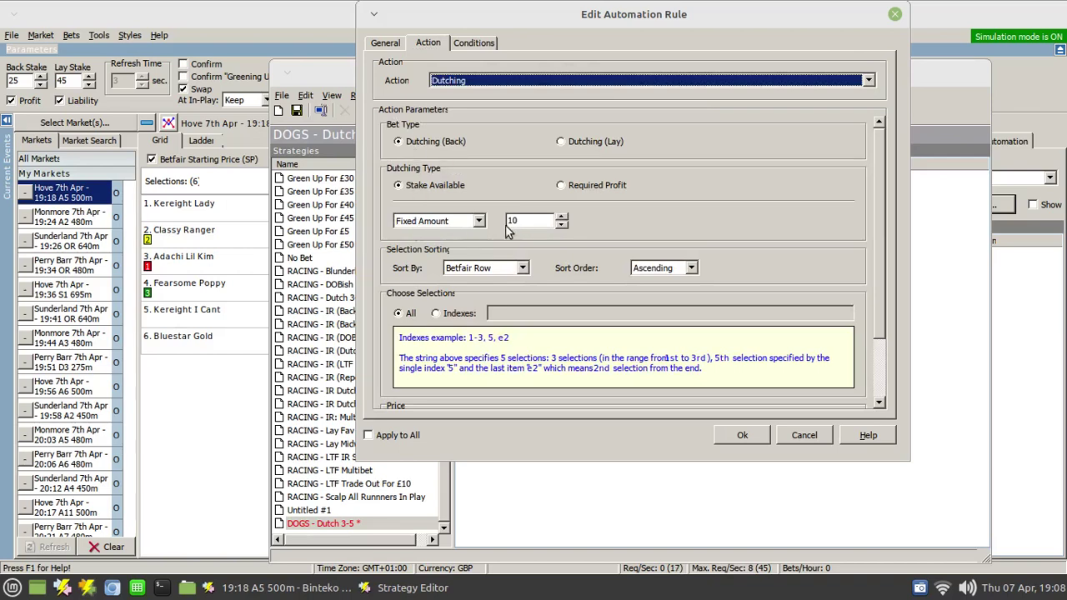
{"action": "double_click", "coordinate": [528, 222]}
{"action": "type", "text": "20"}
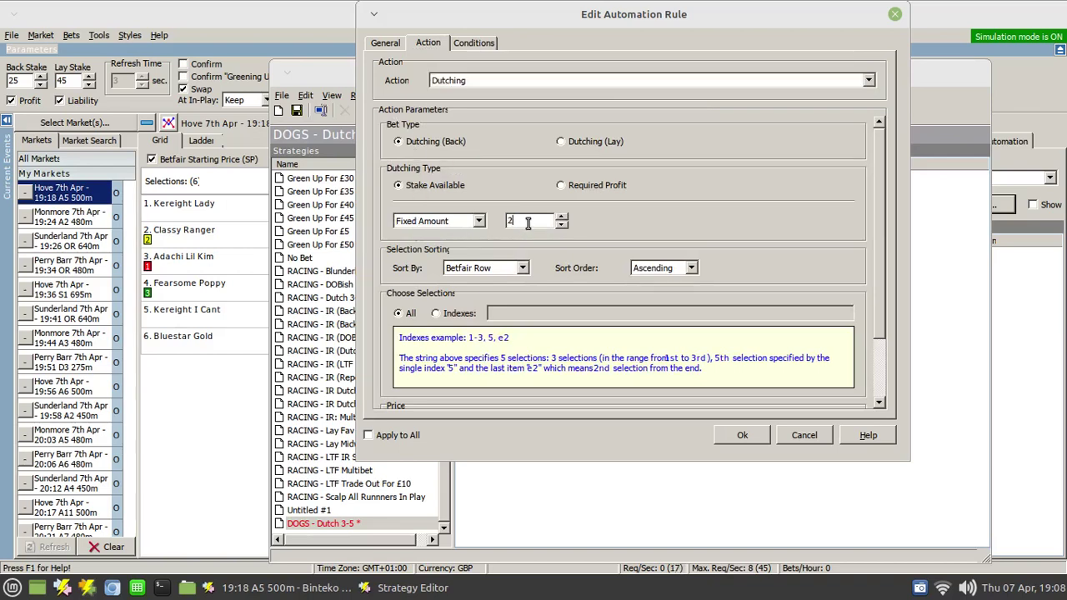
- Sort selections by Back Odds and dutch only selection indexes 3-5
{"action": "left_click", "coordinate": [524, 268]}
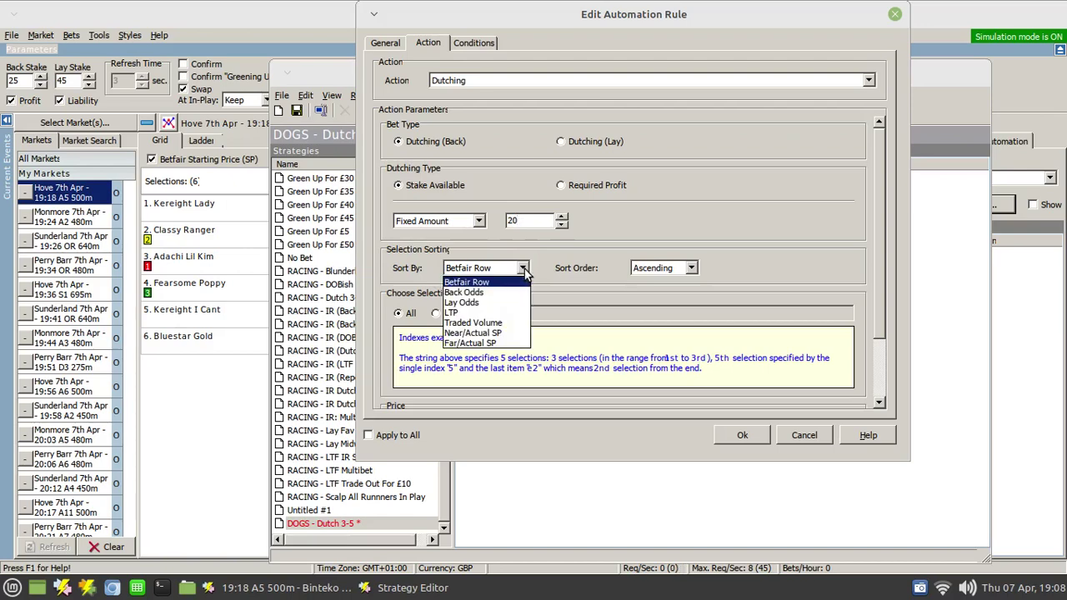
{"action": "left_click", "coordinate": [479, 294]}
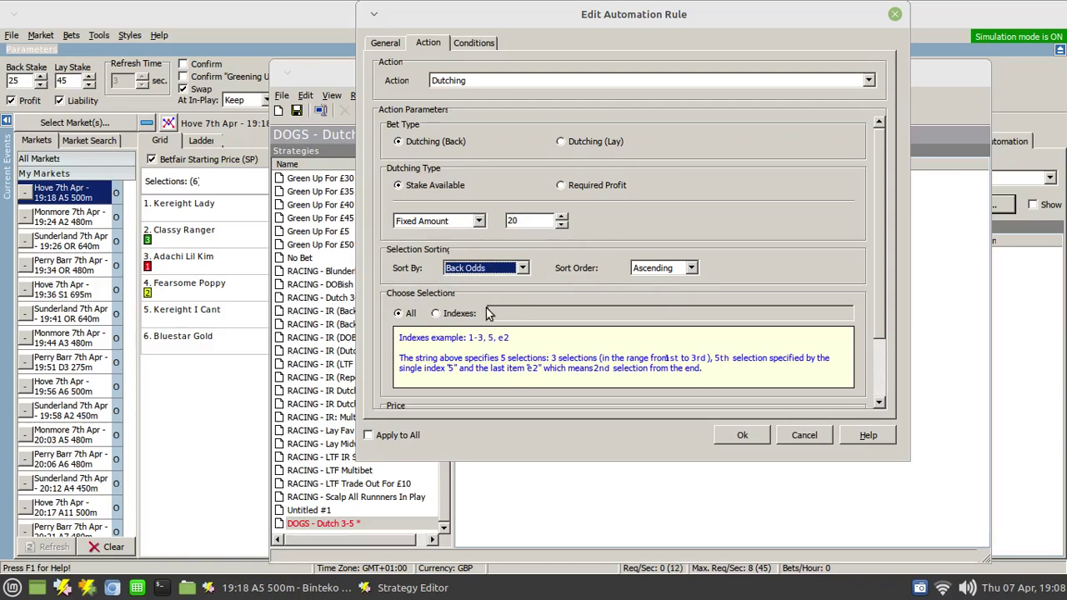
{"action": "left_click", "coordinate": [437, 315]}
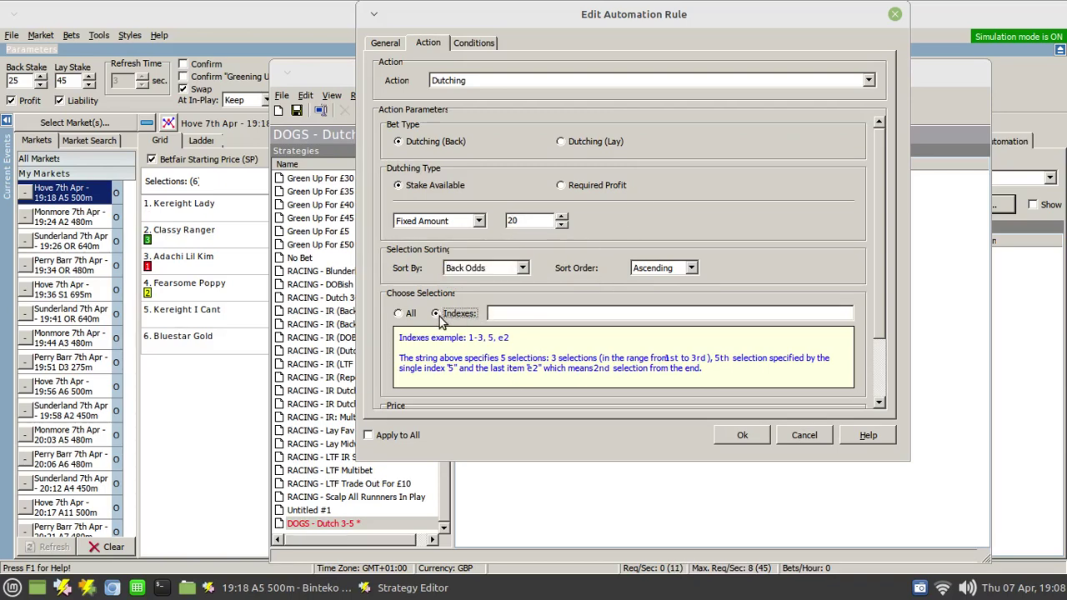
{"action": "left_click", "coordinate": [524, 314]}
{"action": "type", "text": "3-5"}
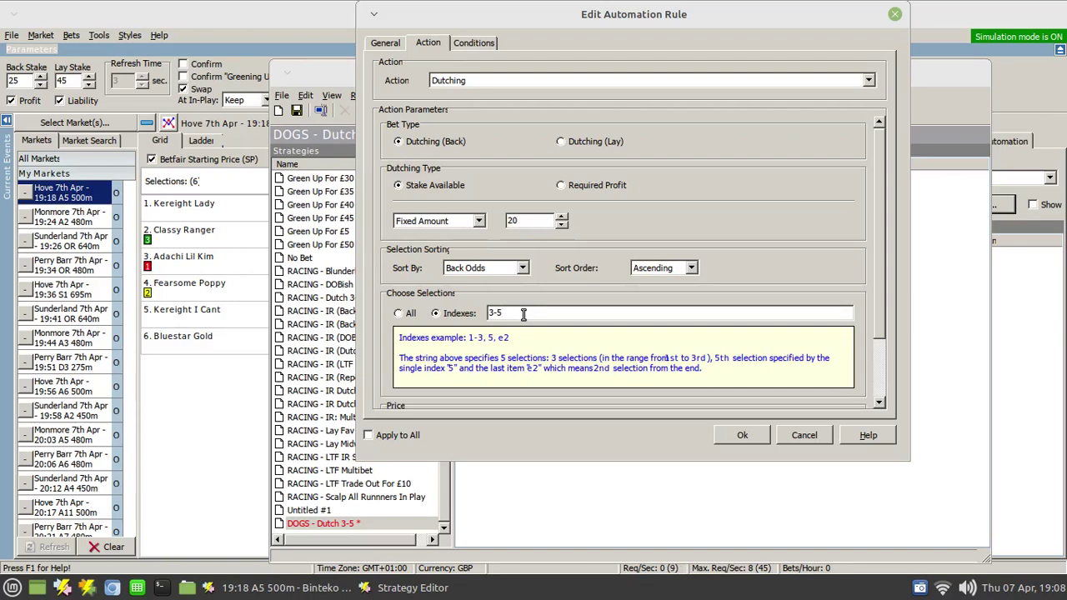
{"action": "left_click", "coordinate": [470, 43]}
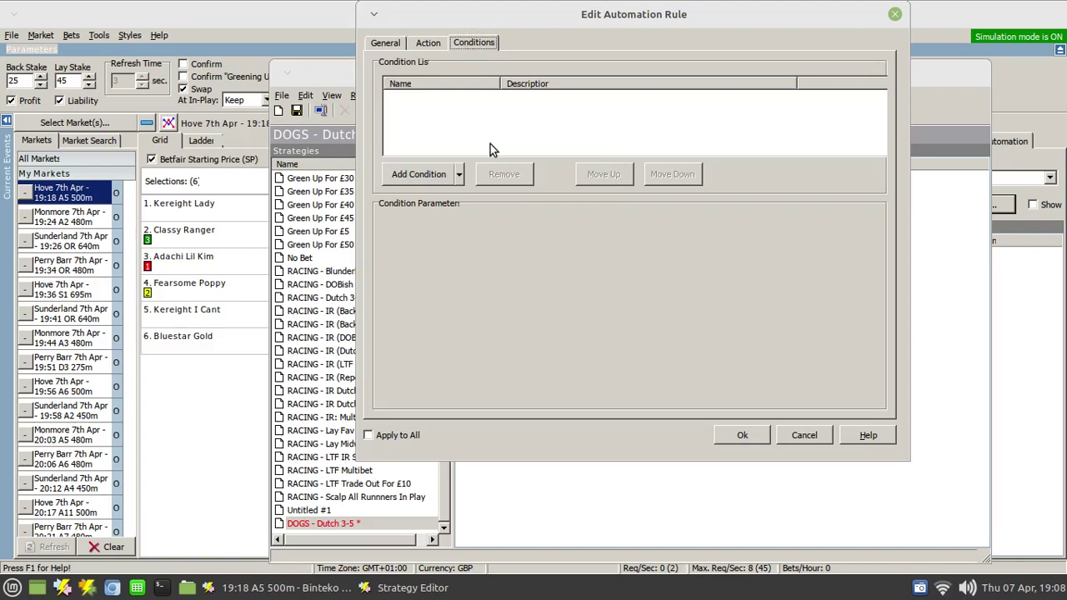
- Add a Selection Fixed Odds condition: back-odds position 1 must have best back odds >= 2
{"action": "left_click", "coordinate": [460, 176]}
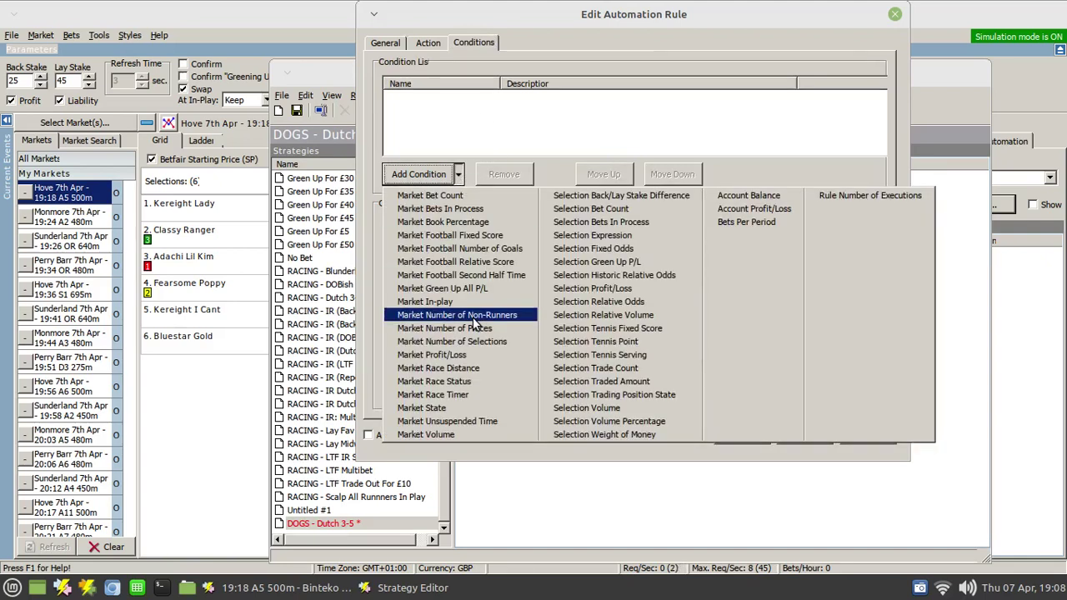
{"action": "left_click", "coordinate": [600, 246]}
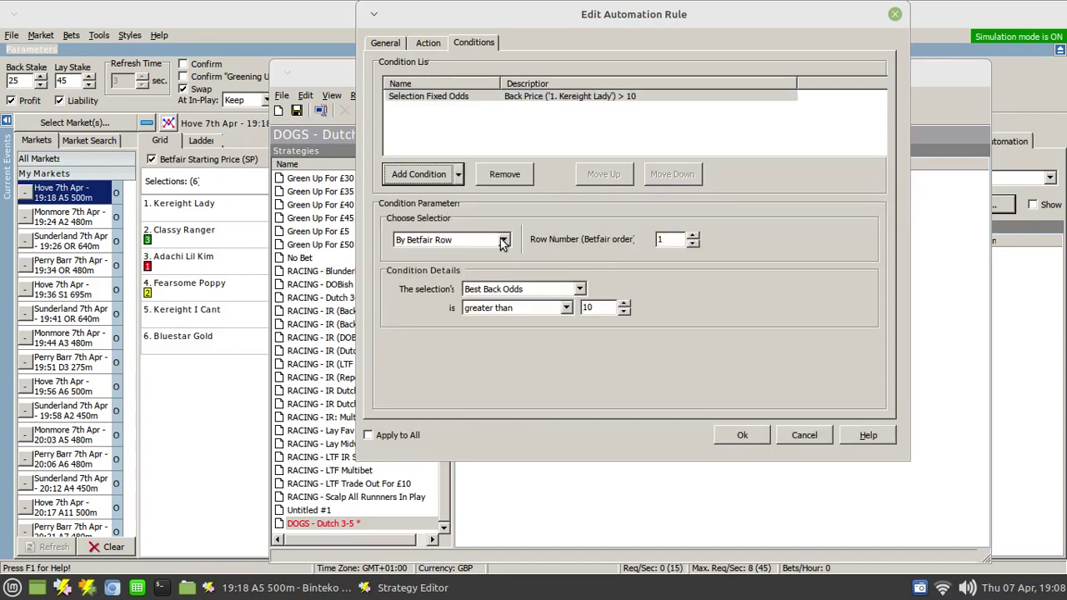
{"action": "left_click", "coordinate": [503, 241]}
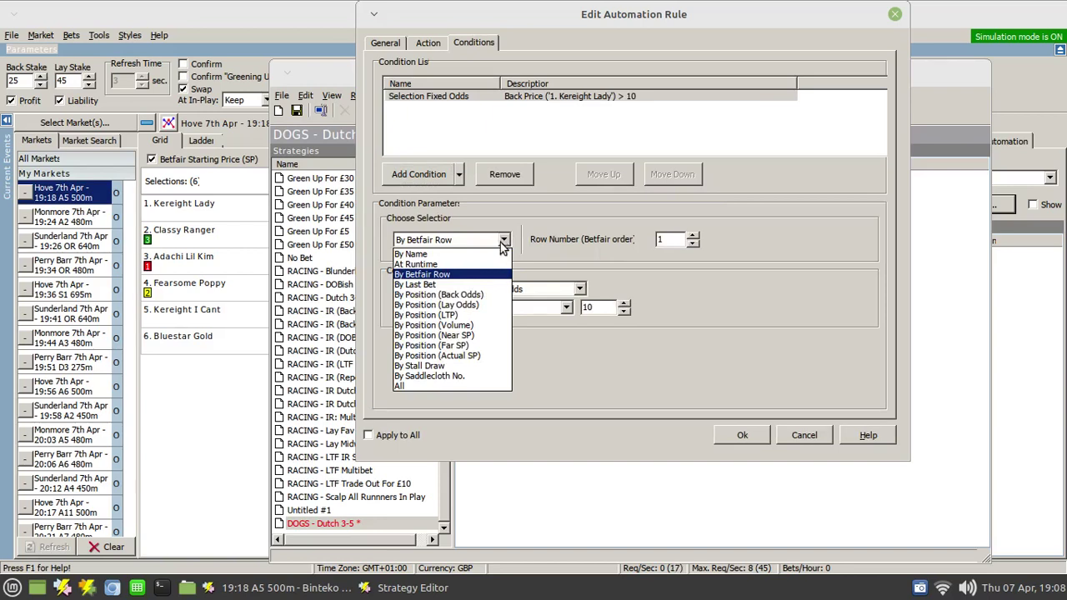
{"action": "left_click", "coordinate": [464, 294]}
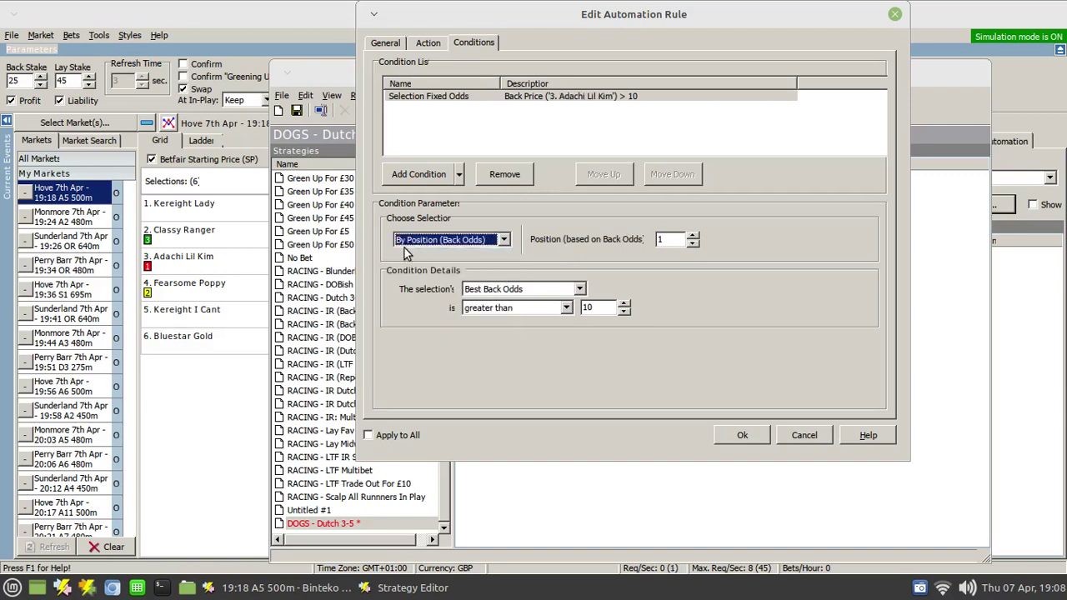
{"action": "left_click", "coordinate": [674, 240]}
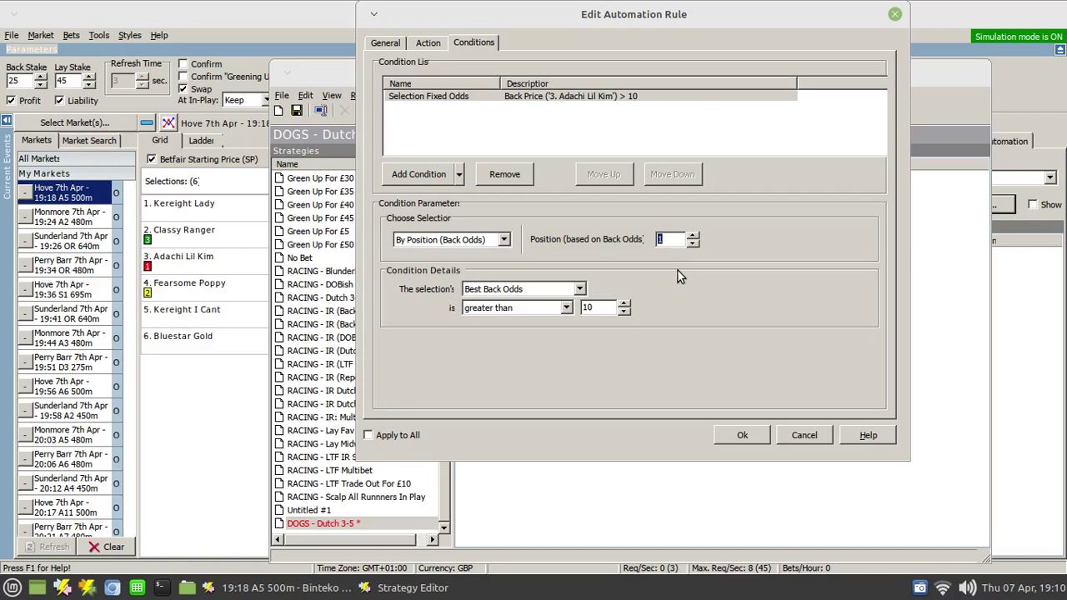
{"action": "left_click", "coordinate": [567, 308]}
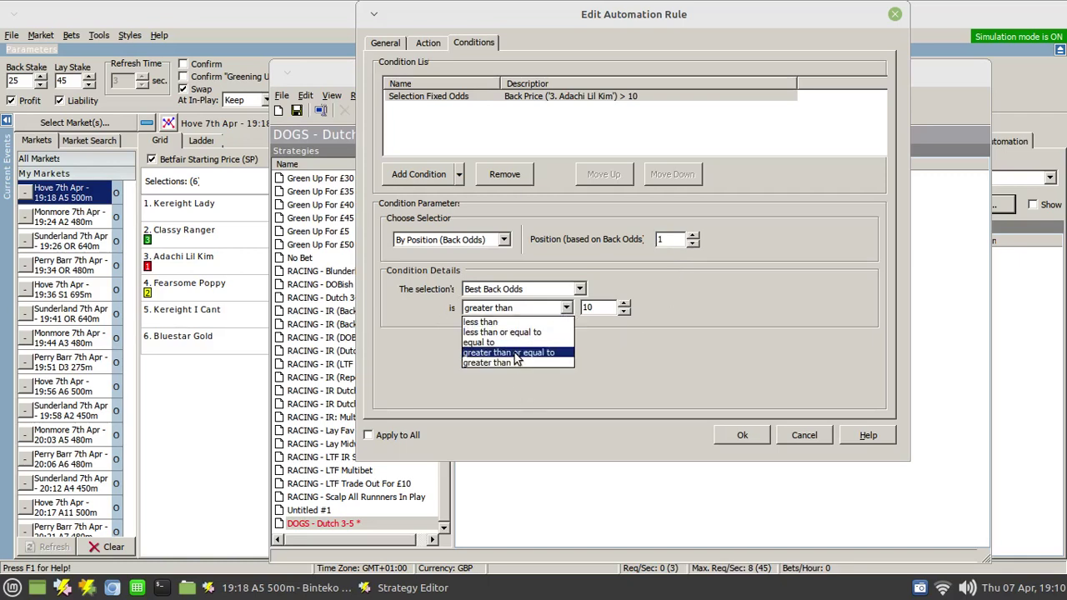
{"action": "left_click", "coordinate": [521, 353]}
{"action": "double_click", "coordinate": [591, 307]}
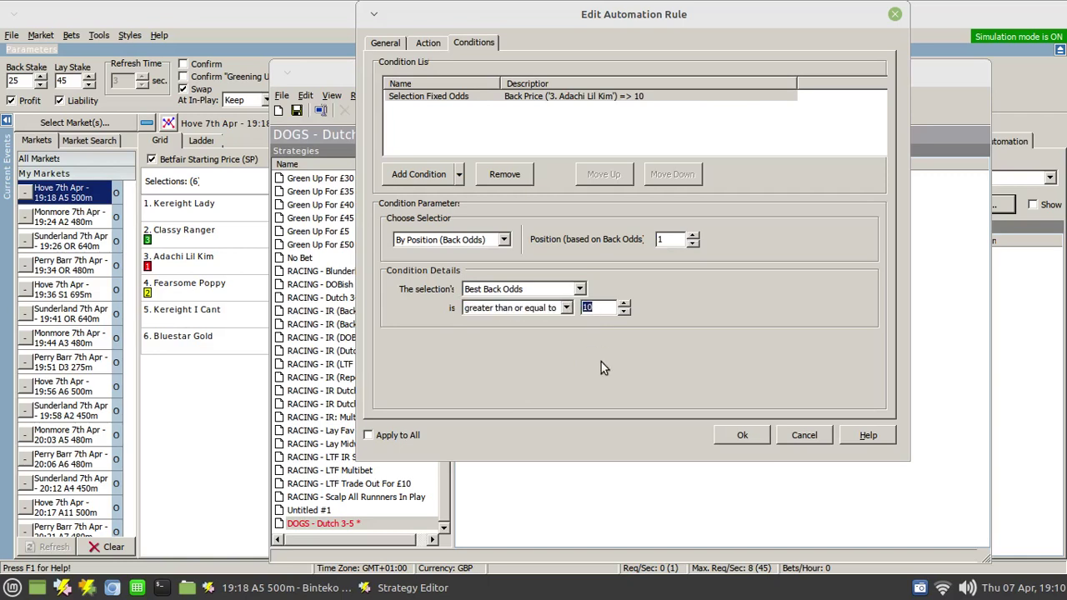
{"action": "type", "text": "2"}
- Confirm the Place Dutch rule, save DOGS - Dutch 3-5, and close the Strategy Editor
{"action": "left_click", "coordinate": [742, 435]}
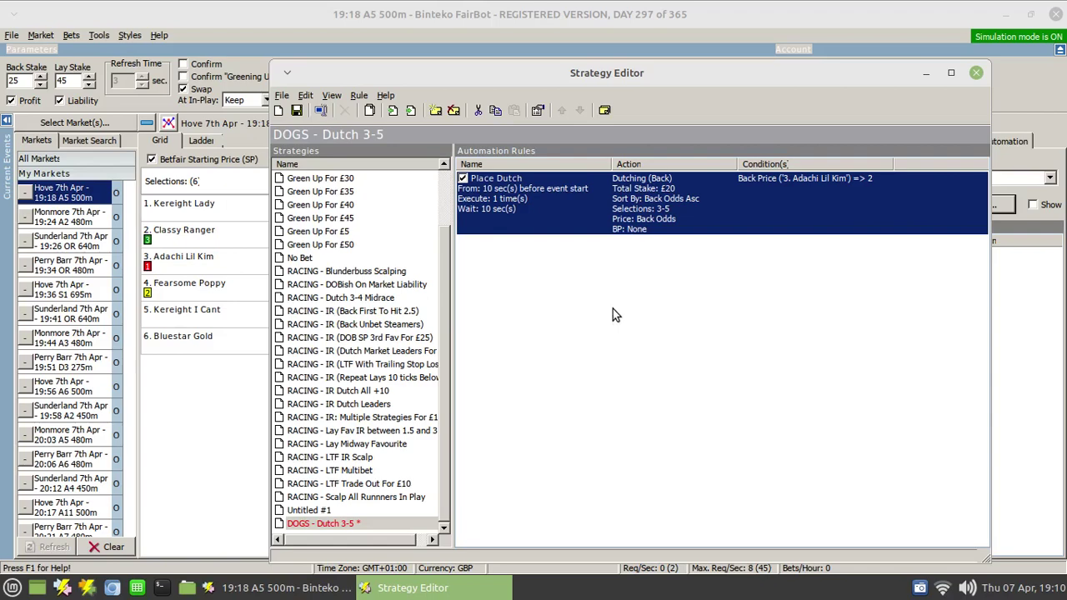
{"action": "left_click", "coordinate": [297, 112]}
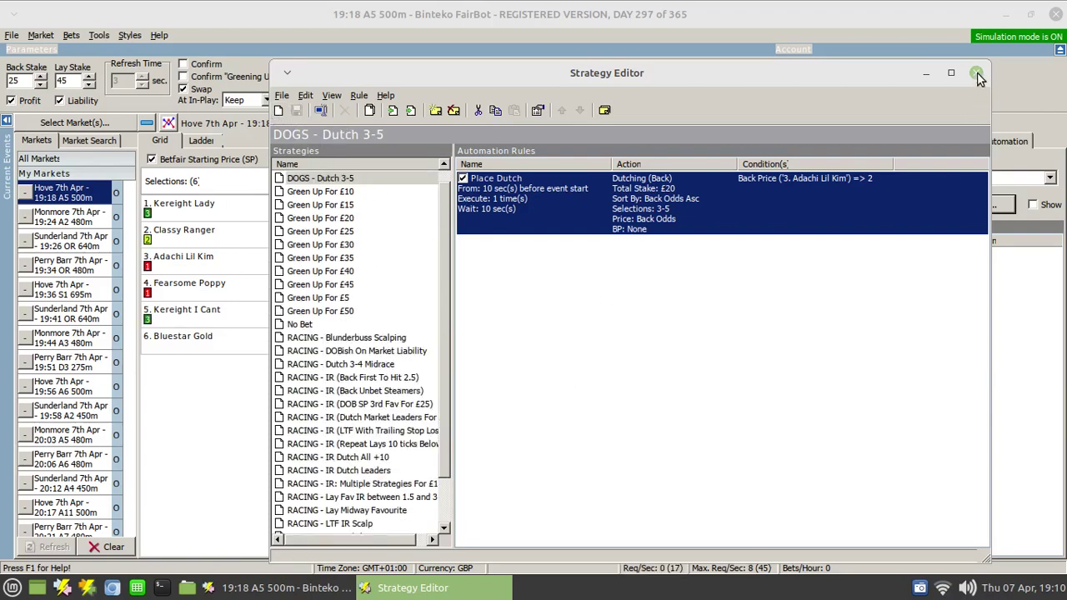
{"action": "left_click", "coordinate": [976, 74]}
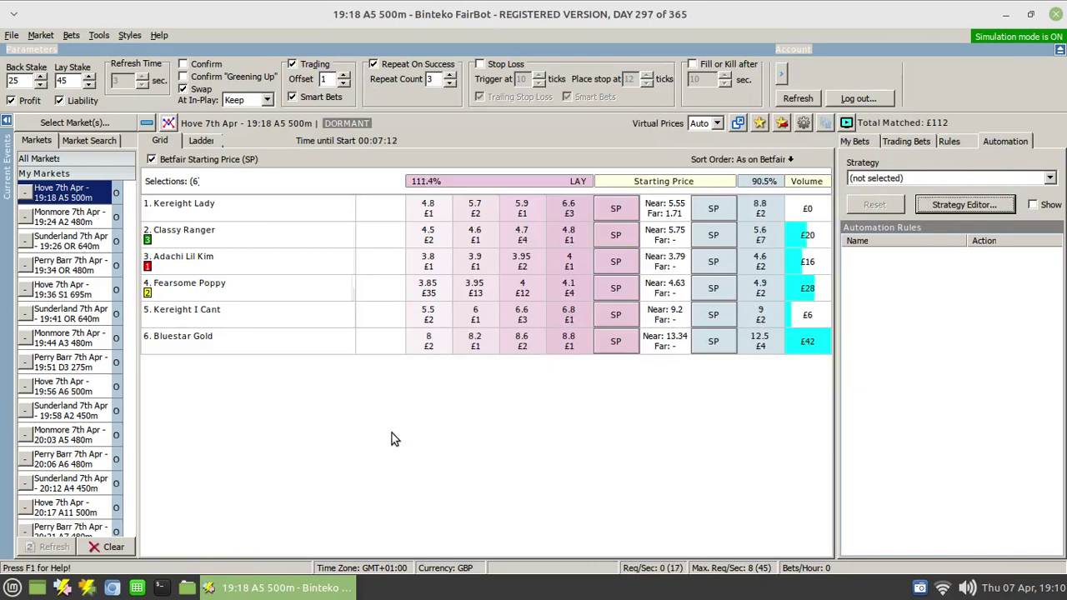
- Assign DOGS - Dutch 3-5 to the Hove 19:18 market and open the Market Watch List
{"action": "left_click", "coordinate": [969, 180]}
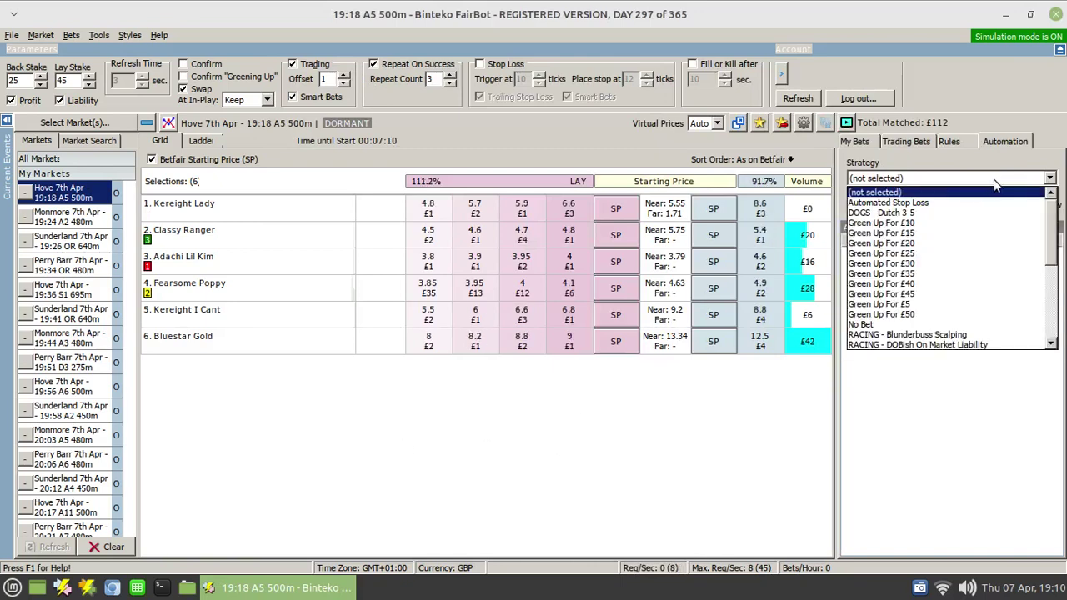
{"action": "left_click", "coordinate": [935, 214]}
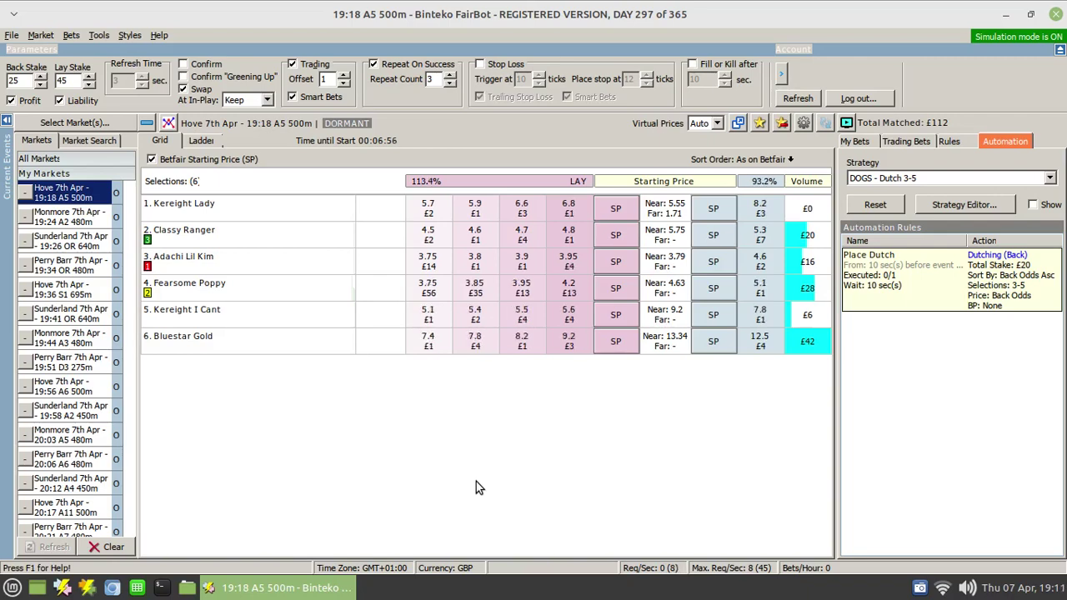
{"action": "left_click", "coordinate": [69, 221]}
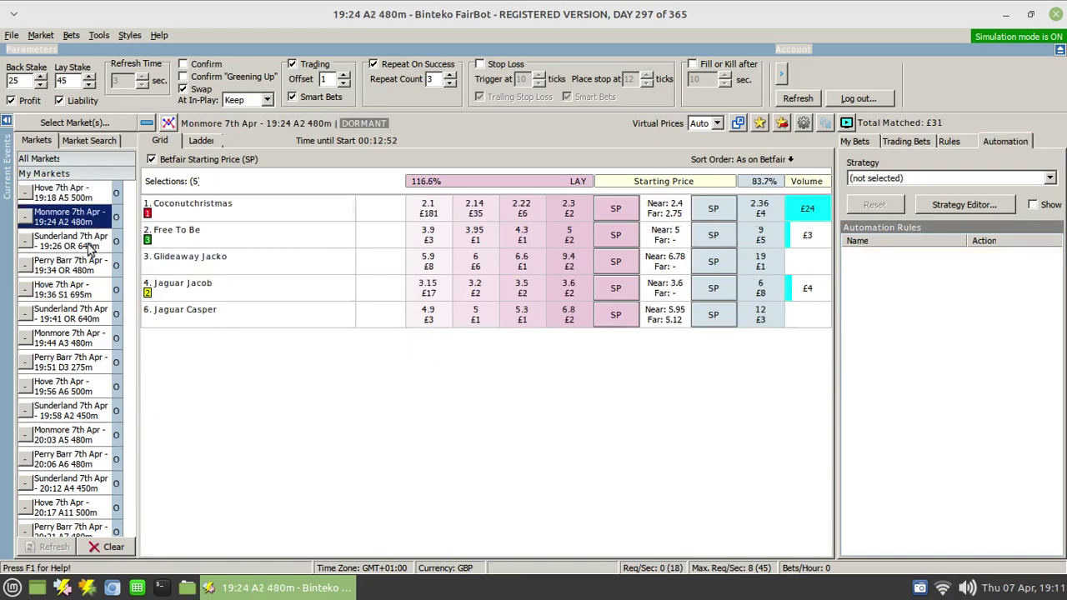
{"action": "key", "text": "Down"}
{"action": "key", "text": "Down"}
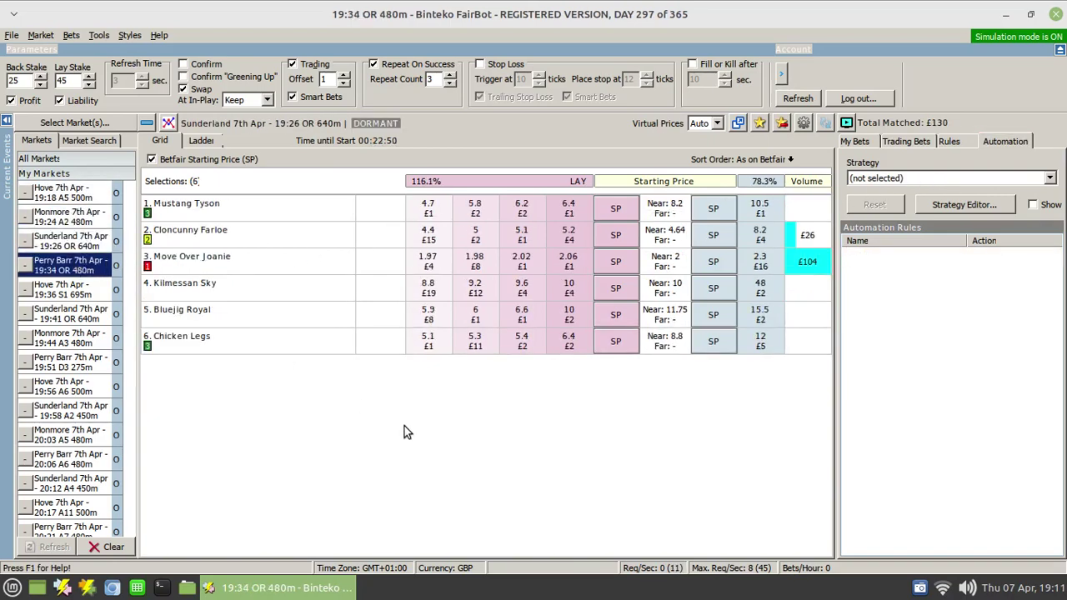
{"action": "left_click", "coordinate": [72, 191]}
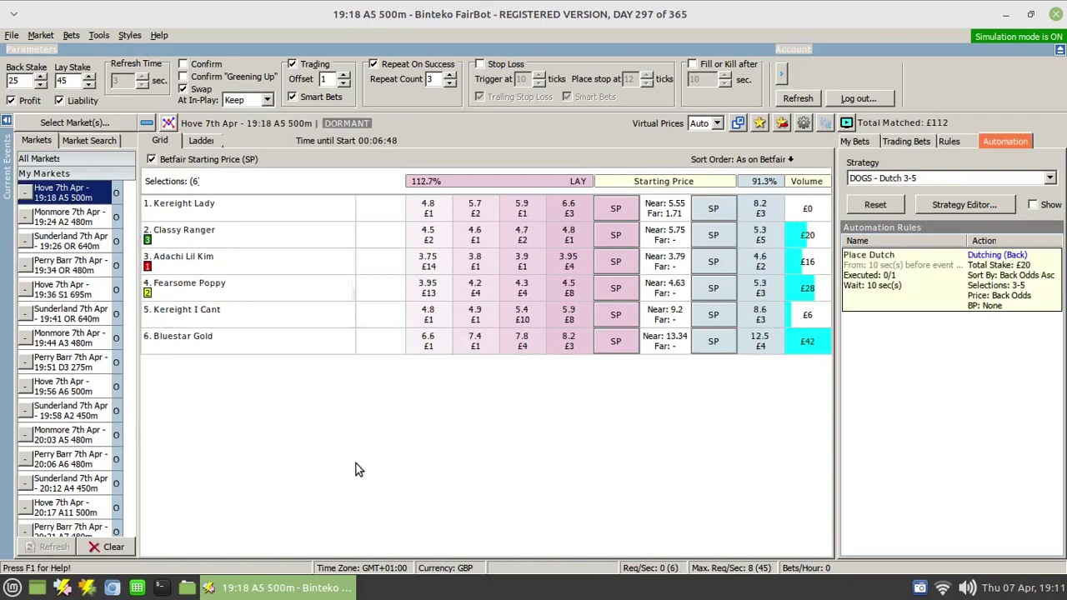
{"action": "left_click", "coordinate": [759, 123]}
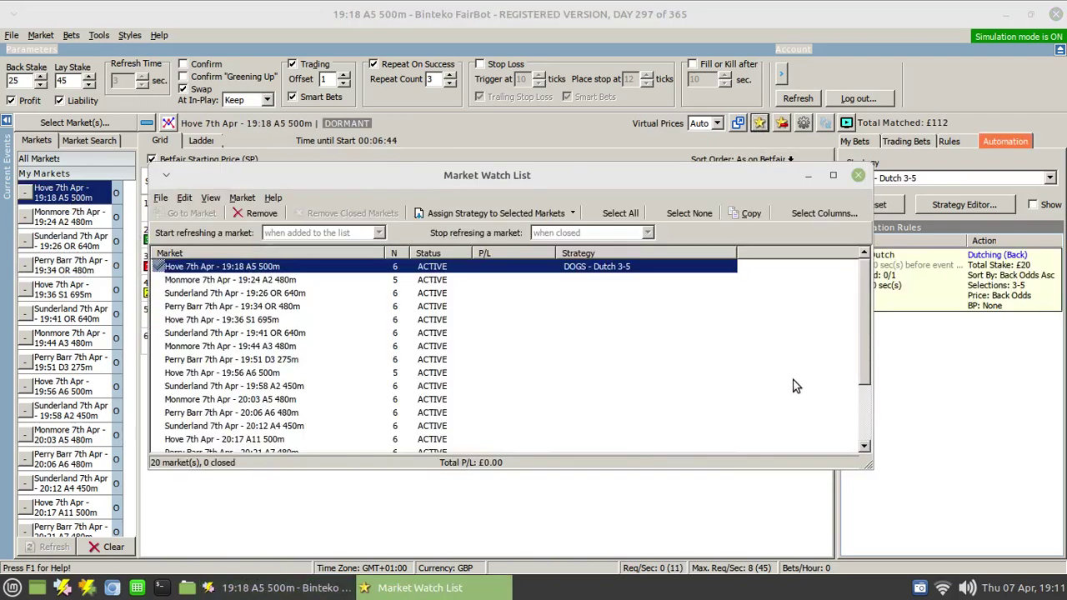
- Select all 20 watched markets, assign them DOGS - Dutch 3-5, check the rows, and close the list
{"action": "left_click", "coordinate": [625, 216]}
{"action": "left_click", "coordinate": [572, 213]}
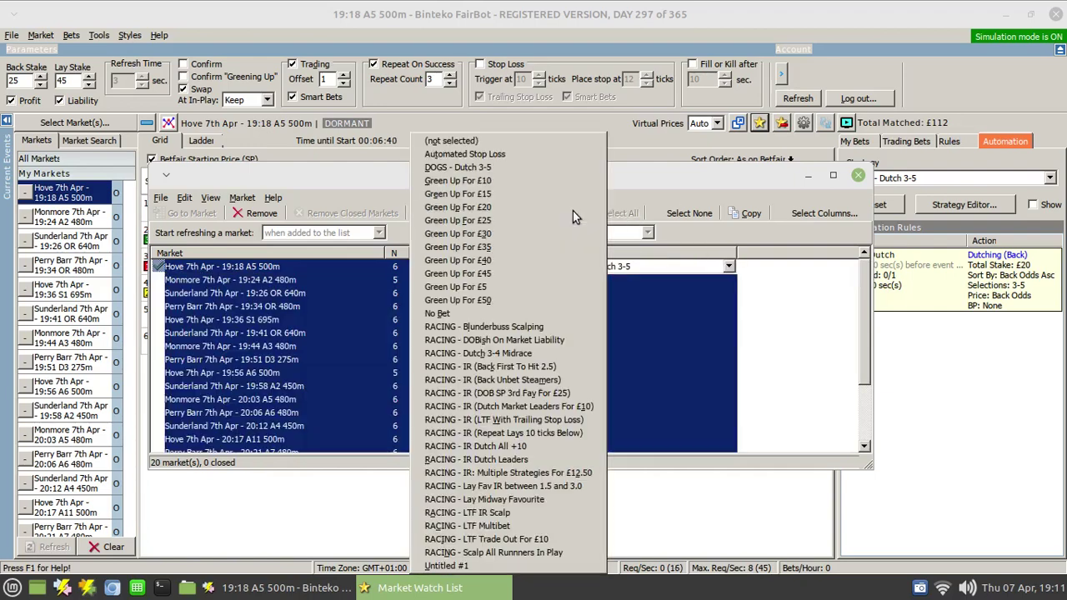
{"action": "left_click", "coordinate": [470, 168]}
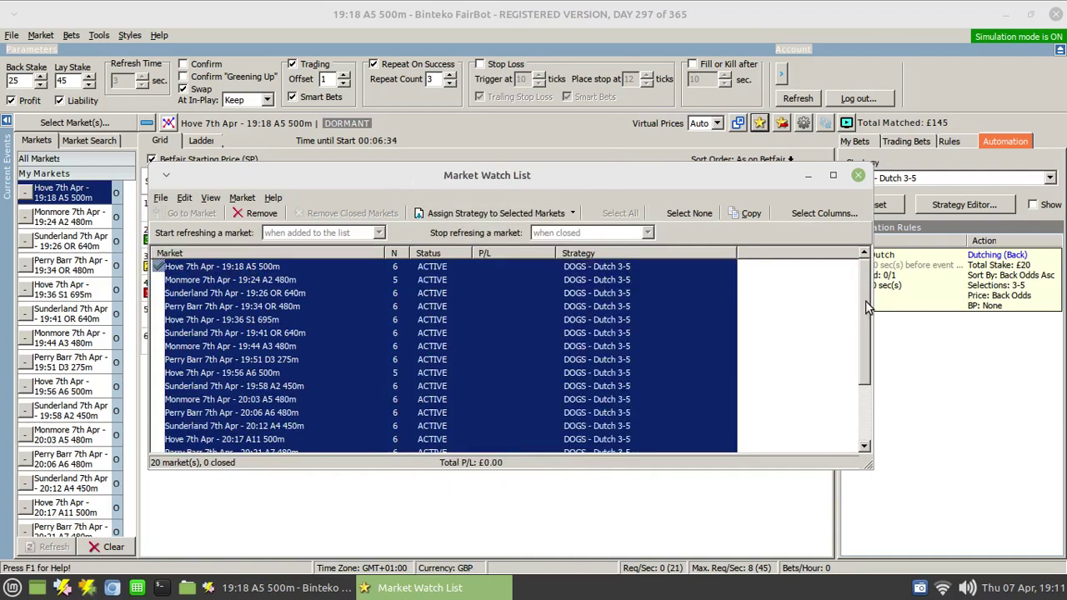
{"action": "left_click_drag", "start_coordinate": [867, 310], "coordinate": [869, 374]}
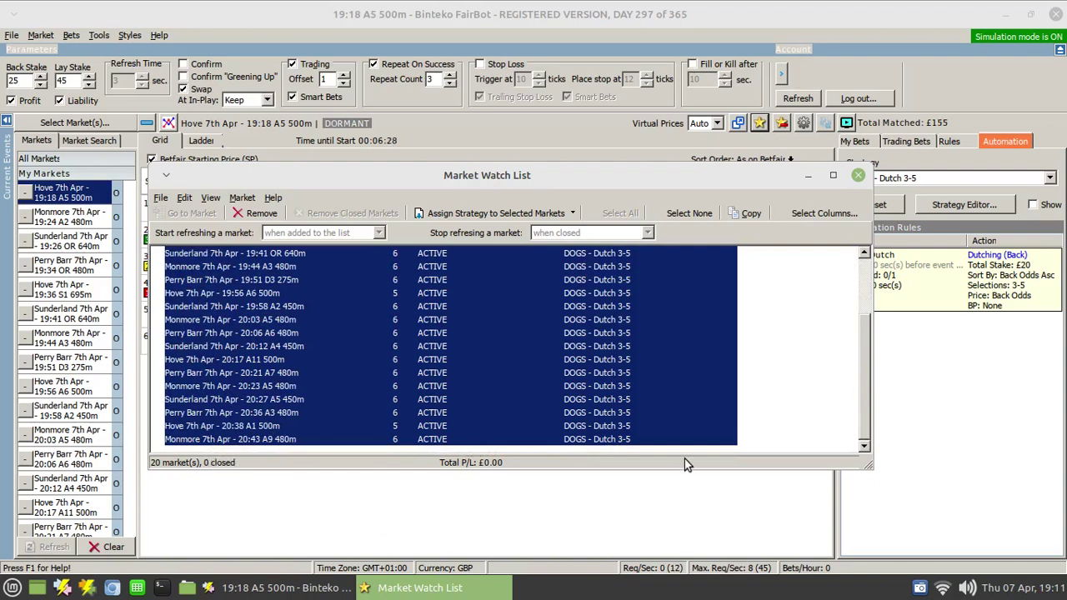
{"action": "left_click", "coordinate": [617, 438]}
{"action": "left_click_drag", "start_coordinate": [864, 361], "coordinate": [864, 301]}
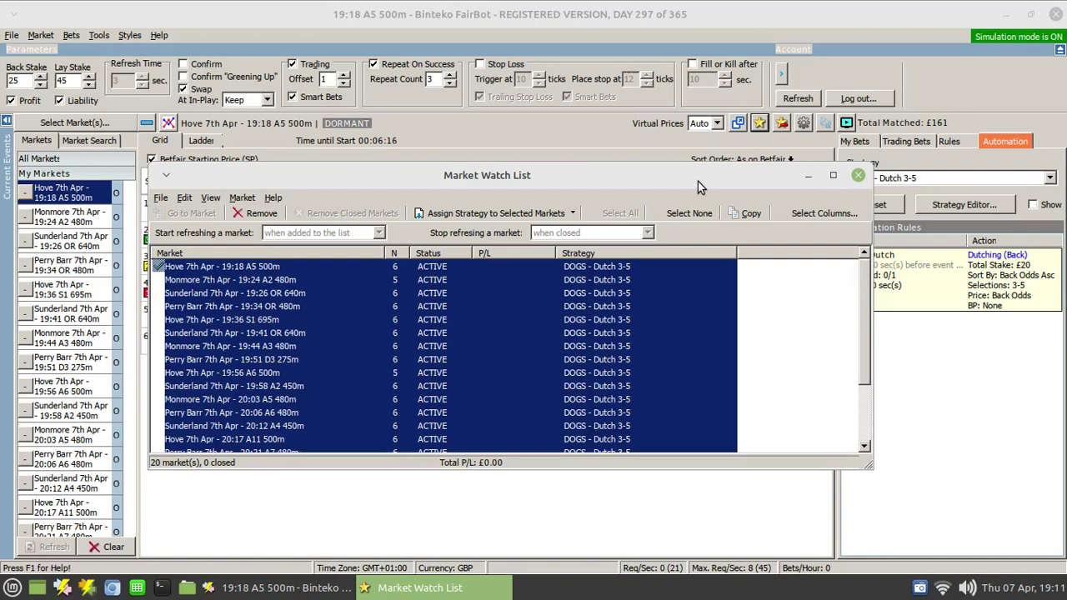
{"action": "left_click", "coordinate": [859, 177]}
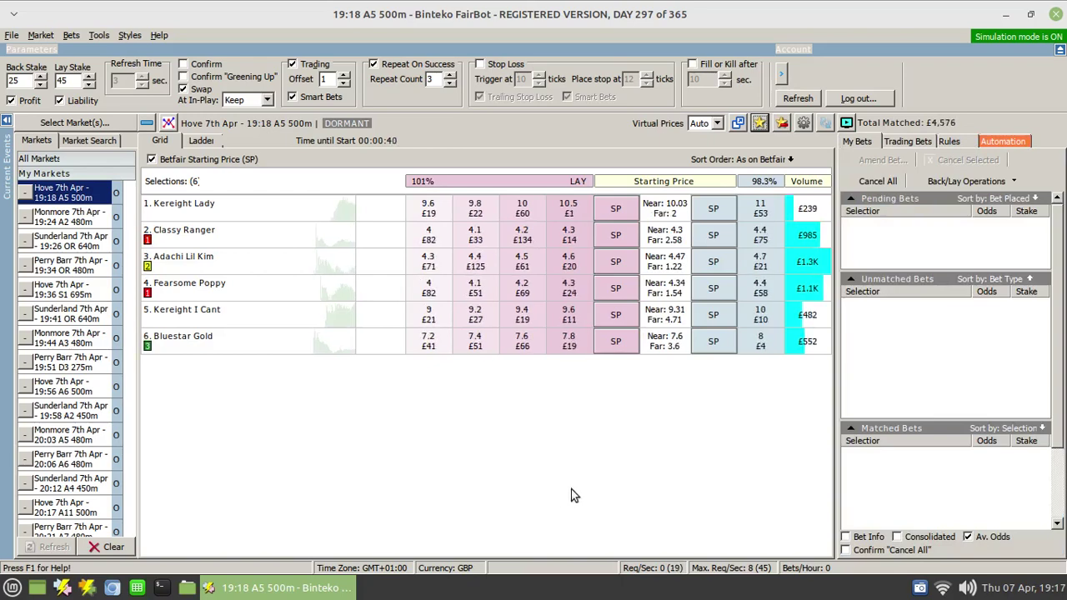
- Open Hove 19:18 in a separate window and move the Market Watch List below its runners grid
{"action": "left_click", "coordinate": [739, 124]}
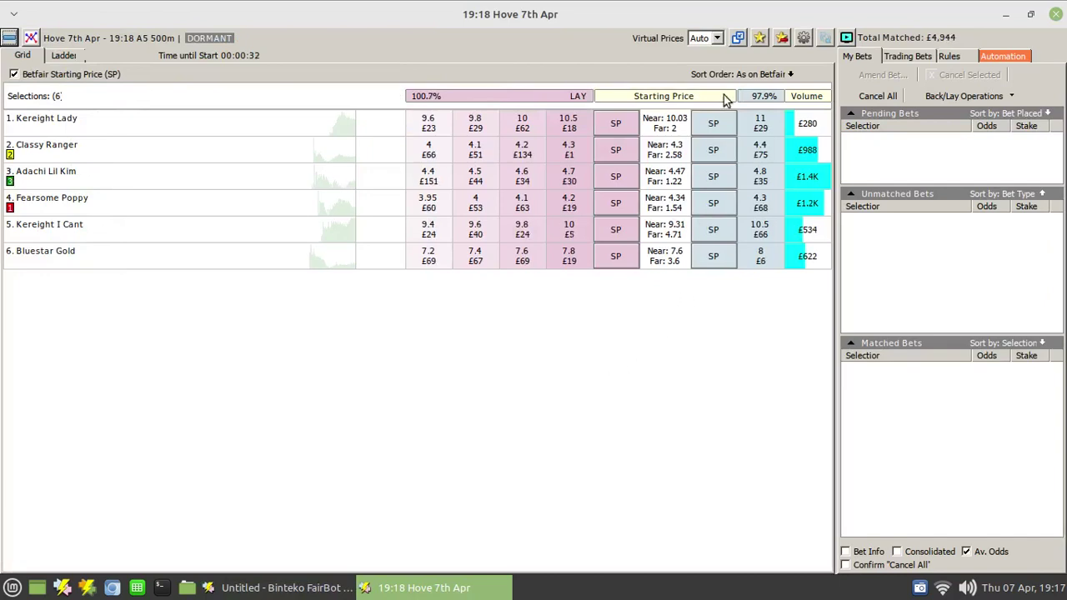
{"action": "left_click", "coordinate": [758, 40]}
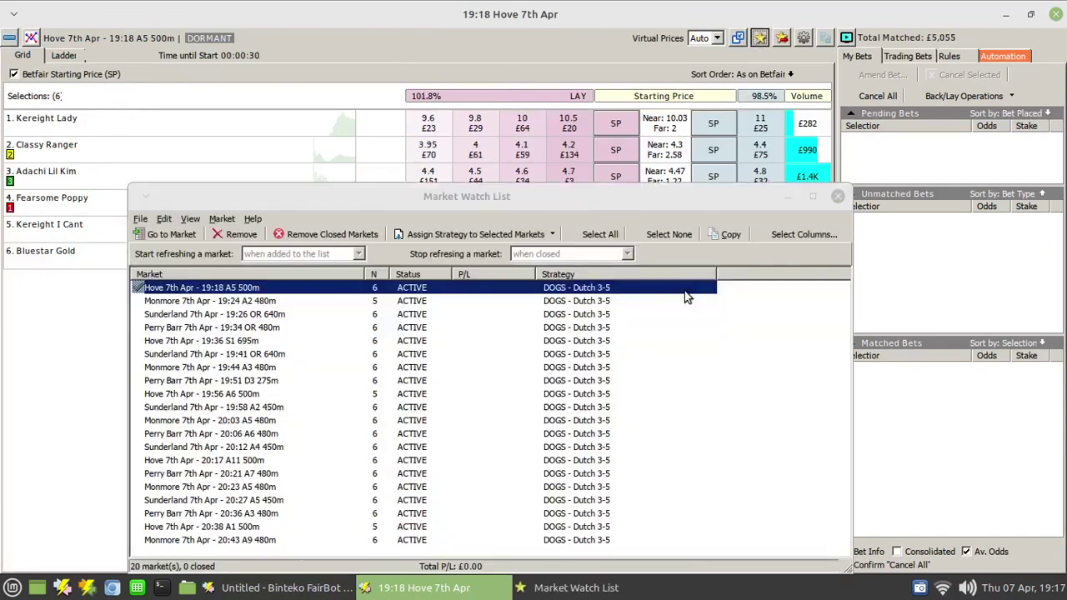
{"action": "left_click_drag", "start_coordinate": [583, 189], "coordinate": [478, 304]}
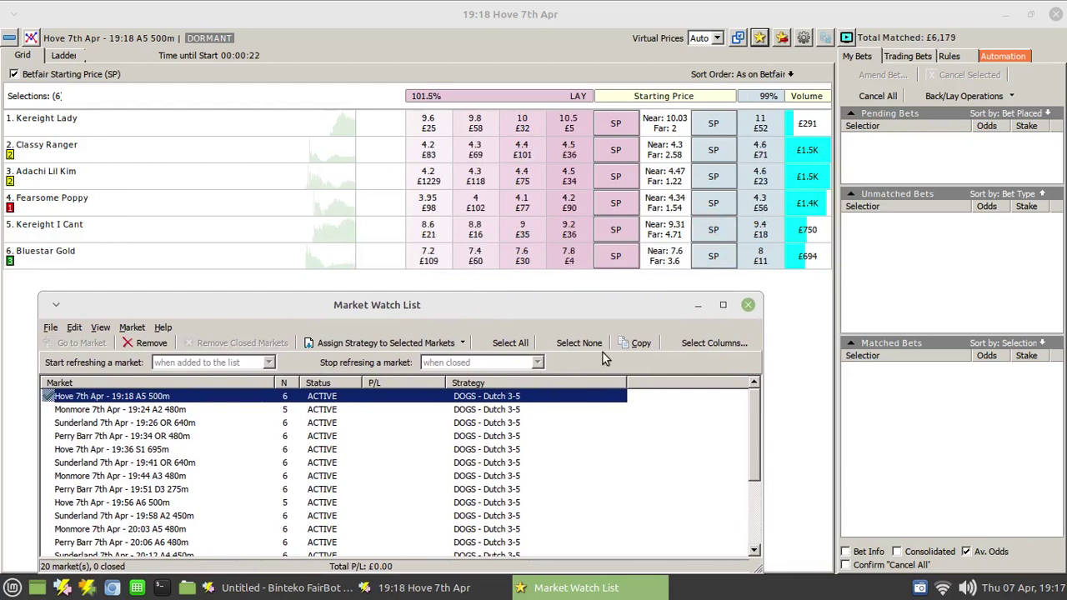
- Check Hove 19:18's assigned strategy and its automation rules, then review the bets placed on it
{"action": "left_click", "coordinate": [584, 397]}
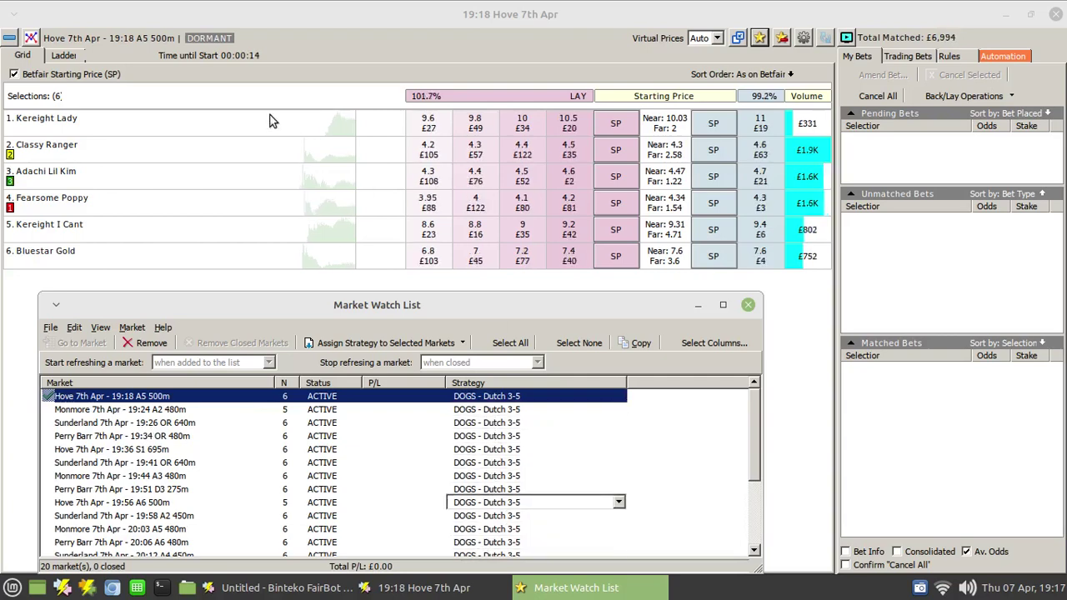
{"action": "left_click", "coordinate": [1004, 56]}
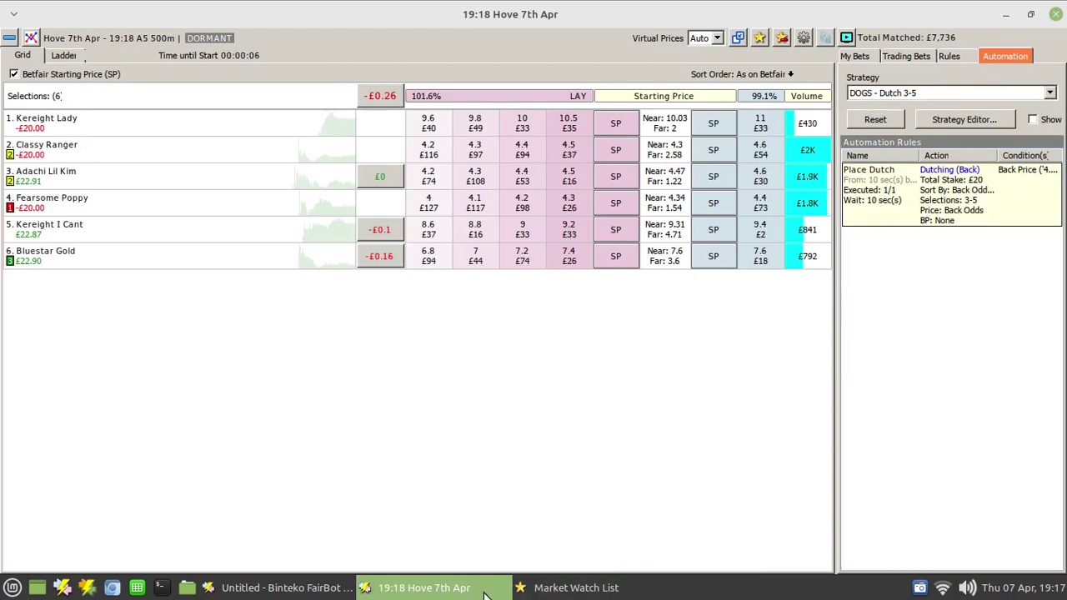
{"action": "left_click", "coordinate": [530, 588]}
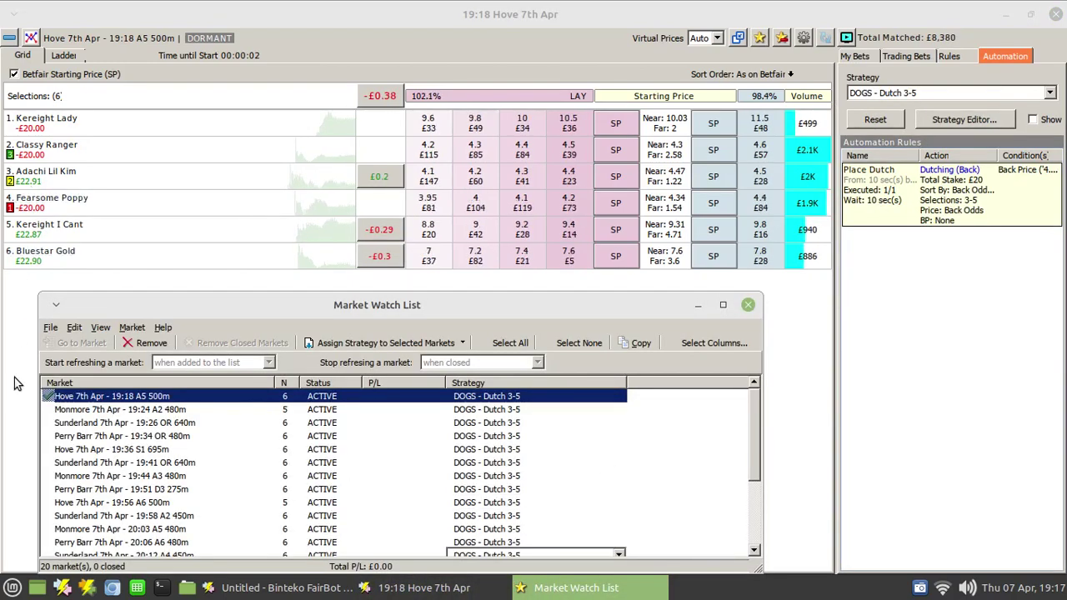
{"action": "left_click", "coordinate": [856, 56]}
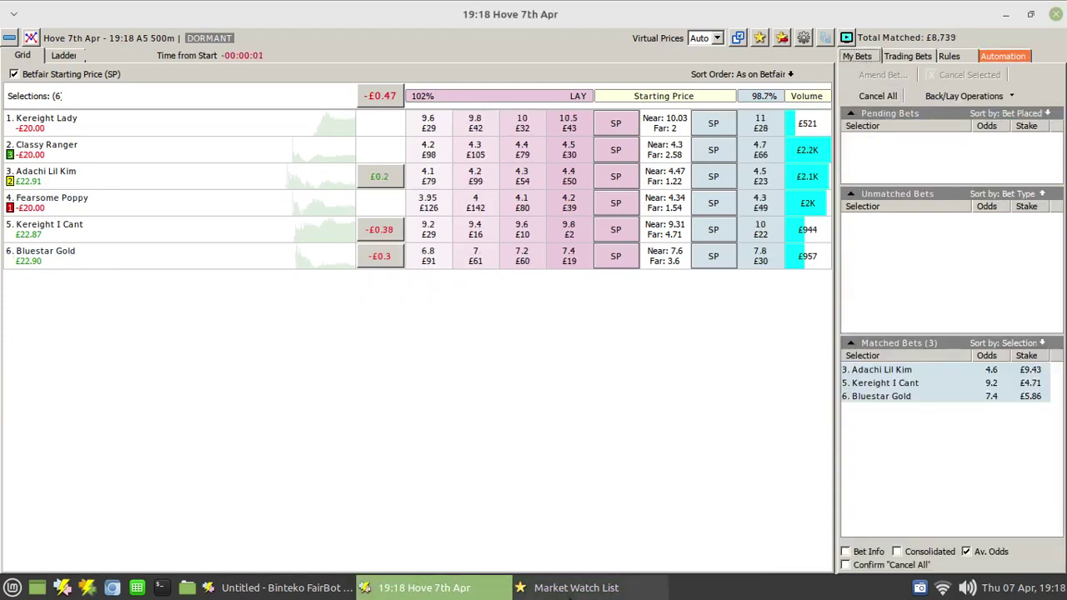
- Select the Monmore 7th Apr 19:24 A2 480m market, then close the watch list and the separate Hove window
{"action": "left_click", "coordinate": [573, 588]}
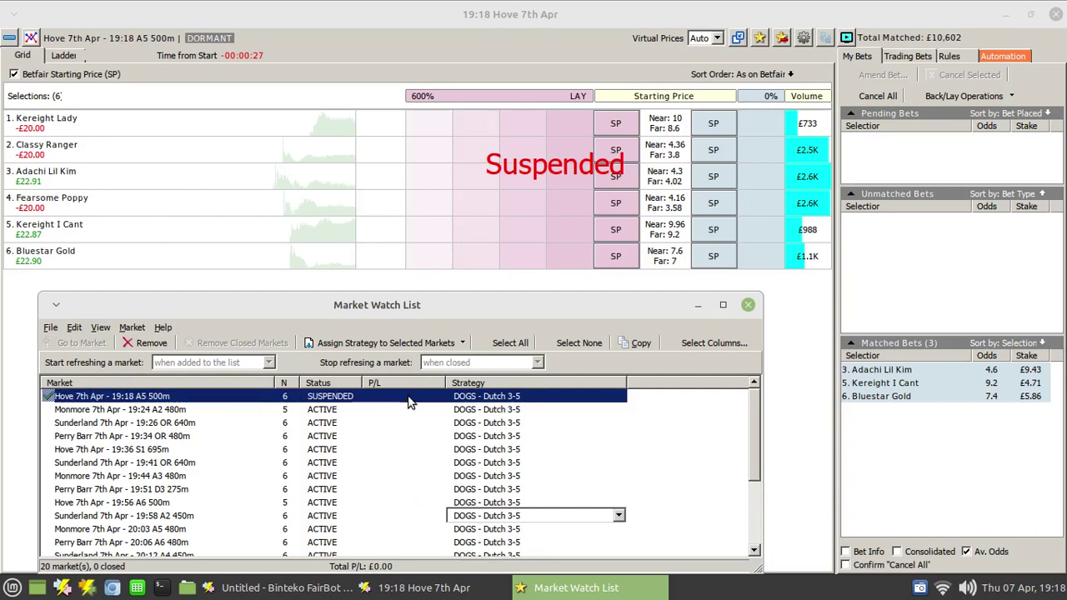
{"action": "left_click", "coordinate": [157, 412]}
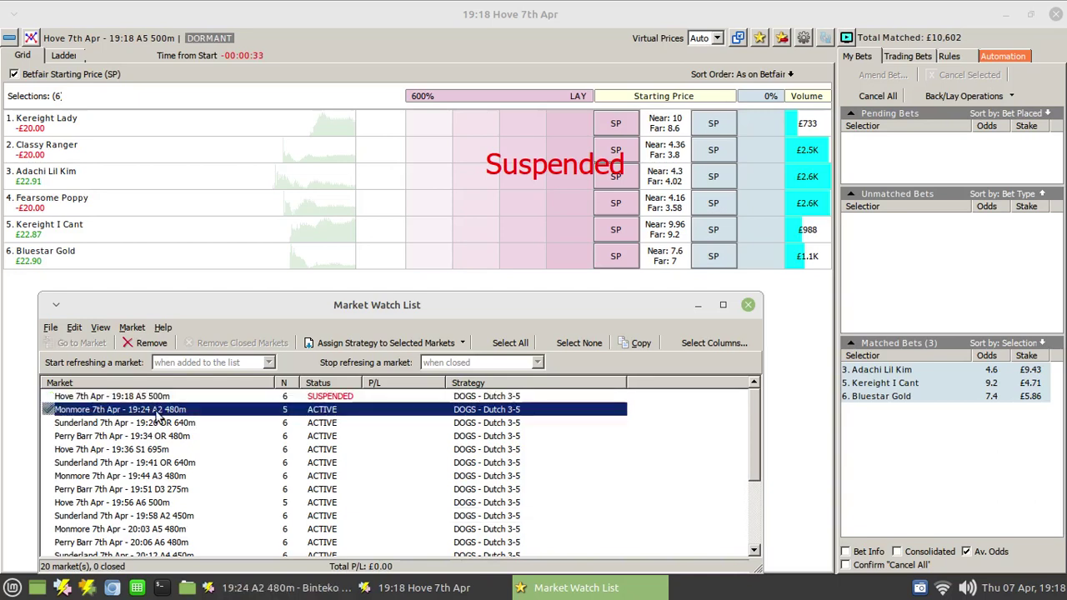
{"action": "left_click", "coordinate": [748, 304]}
{"action": "left_click", "coordinate": [1054, 16]}
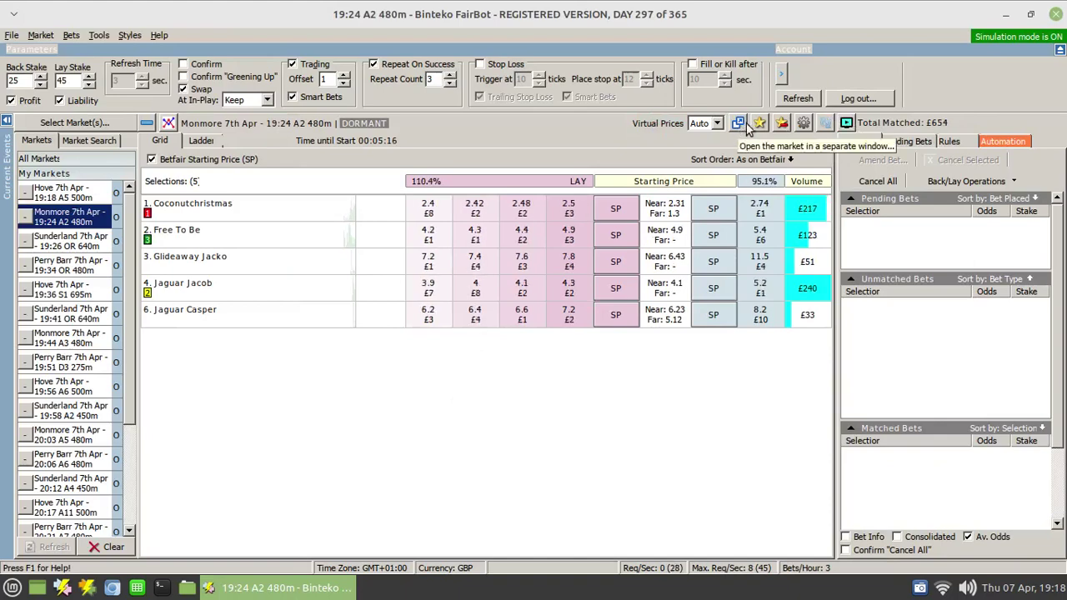
- Reopen the Market Watch List, collapse the Parameters panel, and reposition and shorten the watch list
{"action": "left_click", "coordinate": [760, 122]}
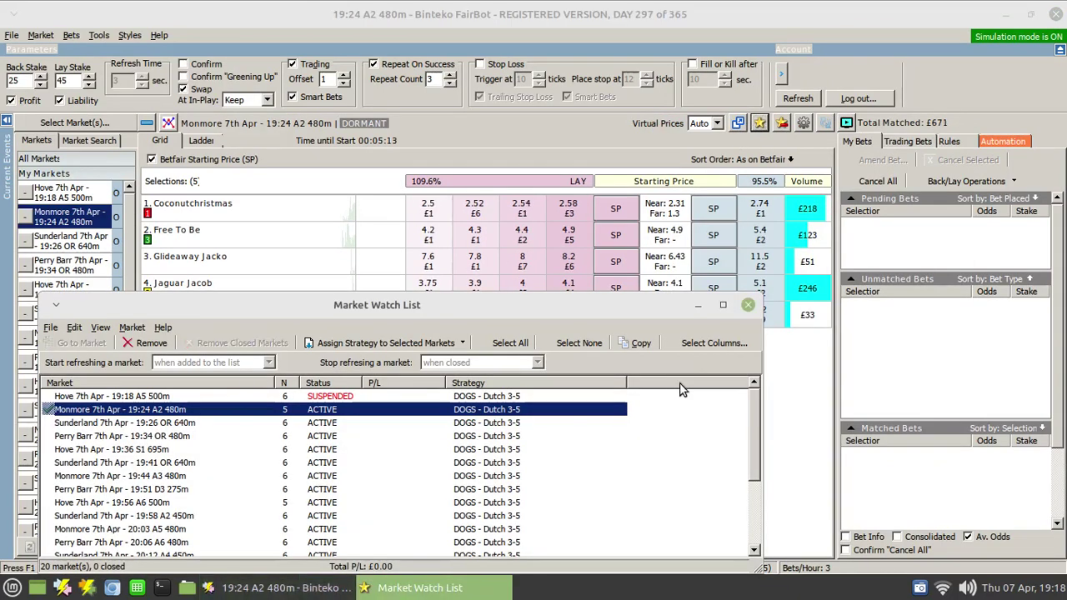
{"action": "left_click", "coordinate": [1061, 50]}
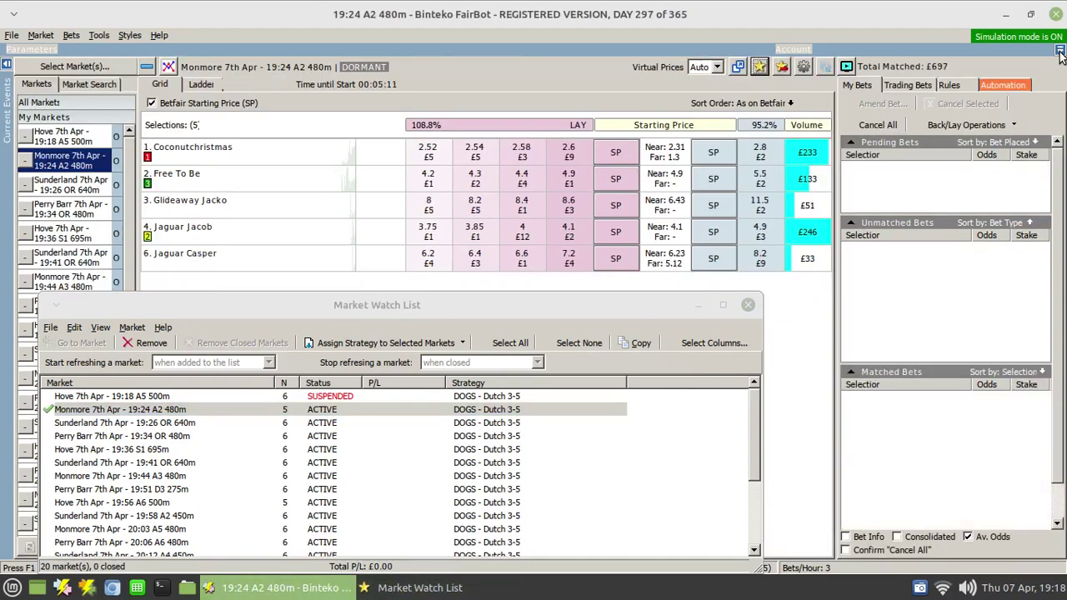
{"action": "mouse_move", "coordinate": [526, 301]}
{"action": "left_mouse_down"}
{"action": "mouse_move", "coordinate": [536, 289]}
{"action": "mouse_move", "coordinate": [525, 292]}
{"action": "left_mouse_up"}
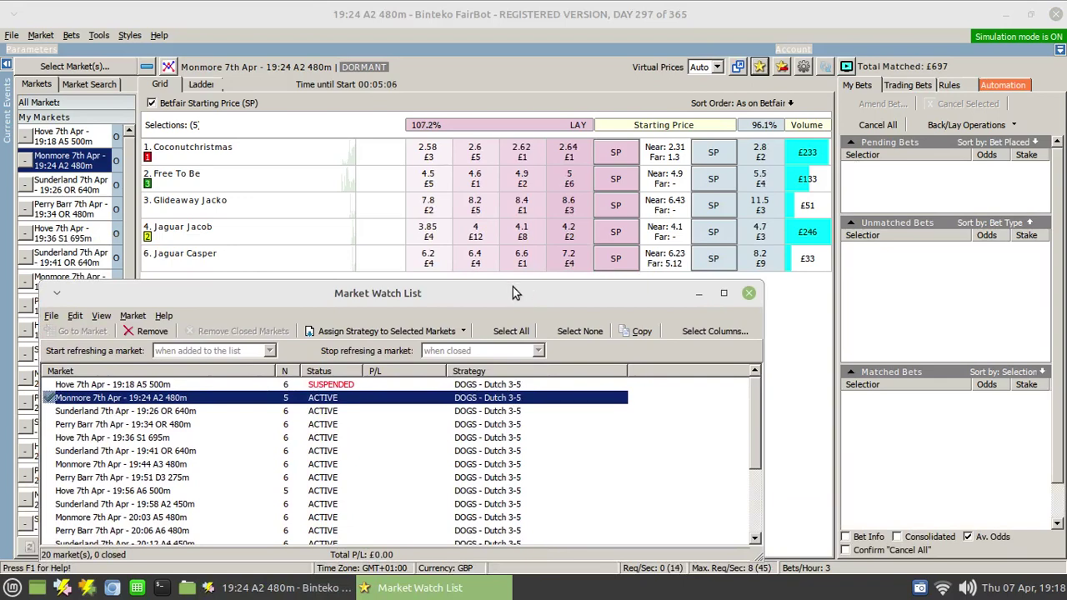
{"action": "left_click_drag", "start_coordinate": [511, 285], "coordinate": [514, 293]}
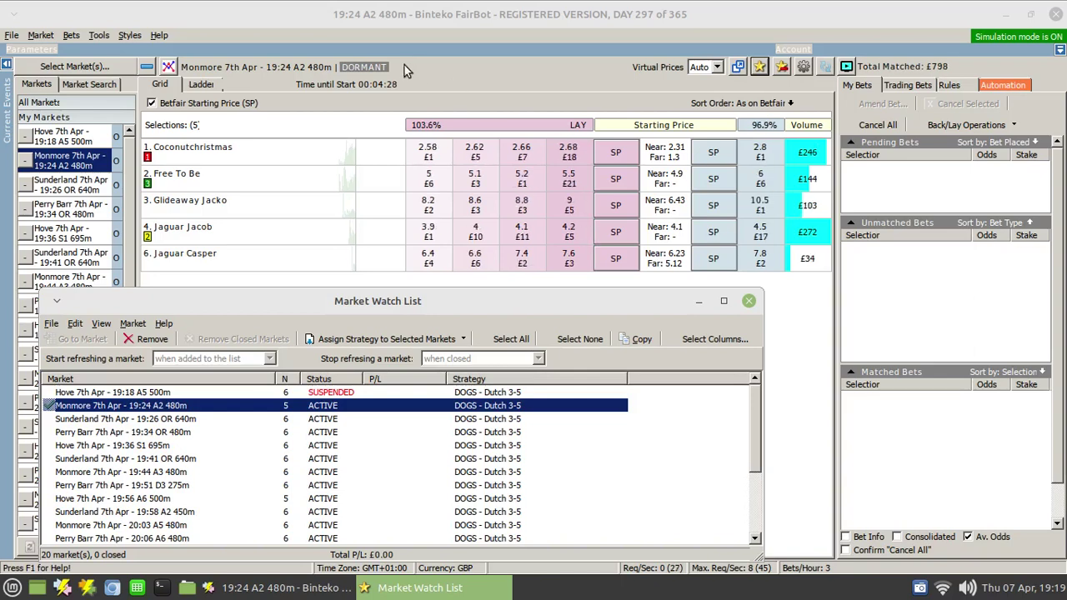
{"action": "mouse_move", "coordinate": [617, 502]}
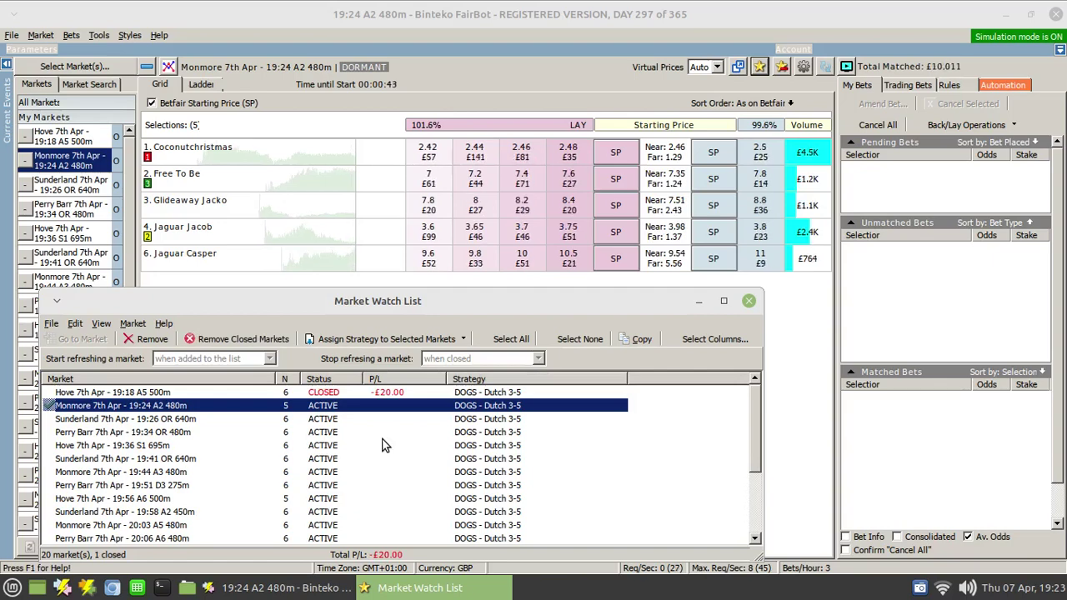
{"action": "left_click", "coordinate": [390, 394]}
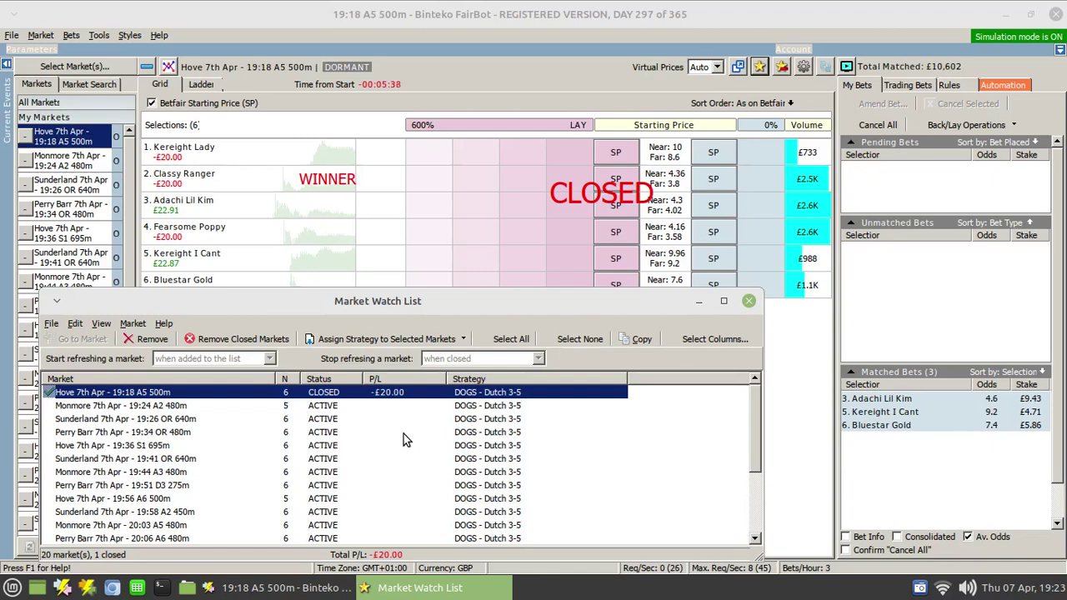
{"action": "double_click", "coordinate": [323, 409]}
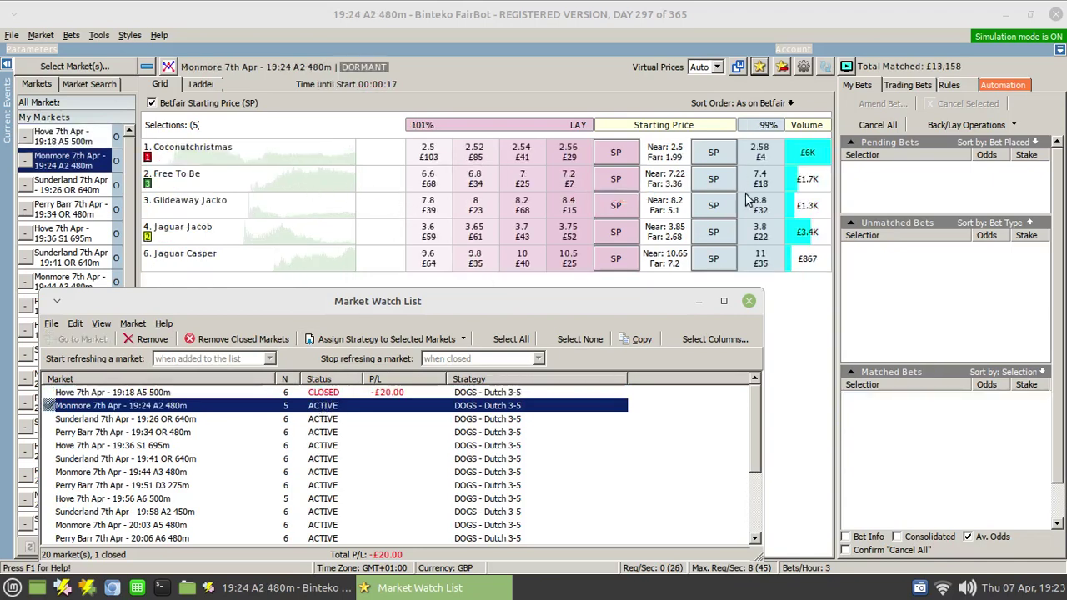
- Check the Hove 19:36 S1 695m market's strategy and shift the watch list slightly right
{"action": "left_click", "coordinate": [492, 445]}
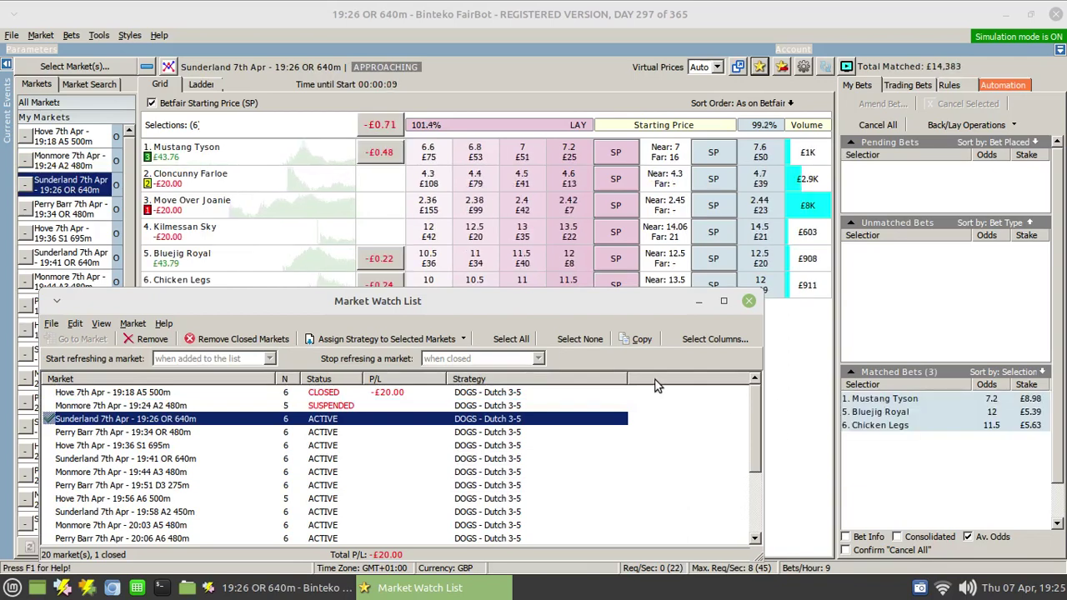
{"action": "left_click_drag", "start_coordinate": [392, 307], "coordinate": [465, 313]}
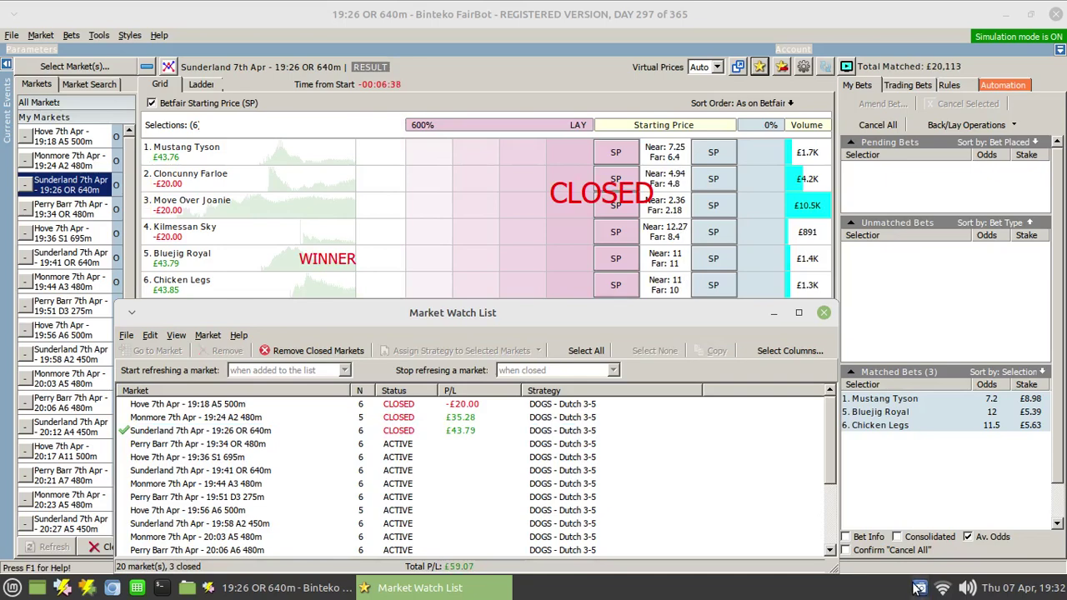
- Load the Perry Barr 19:34 OR 480m market into the main grid
{"action": "mouse_move", "coordinate": [602, 451]}
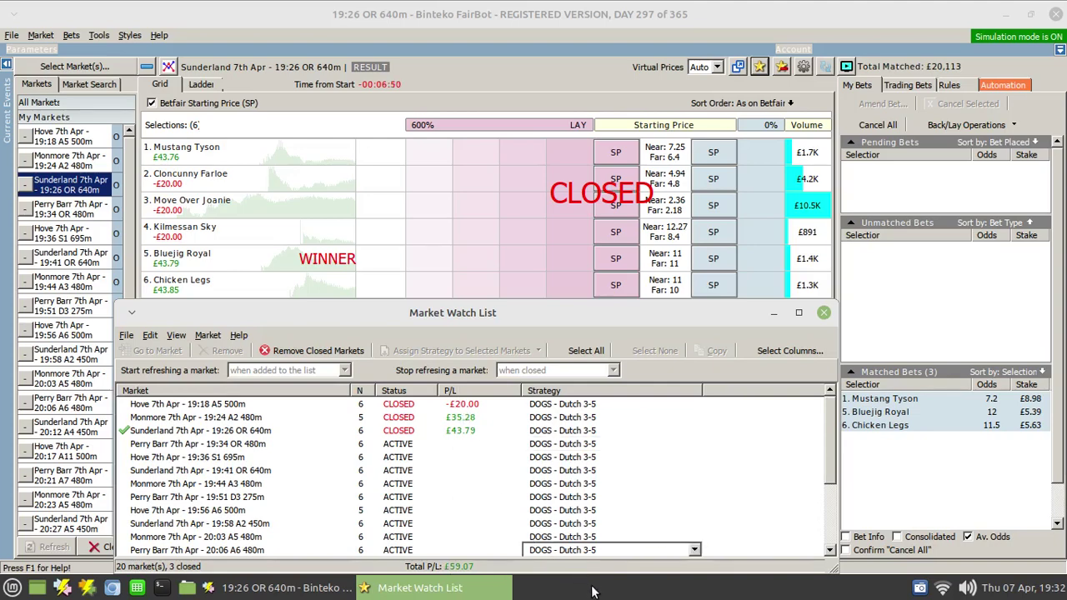
{"action": "left_click", "coordinate": [252, 443]}
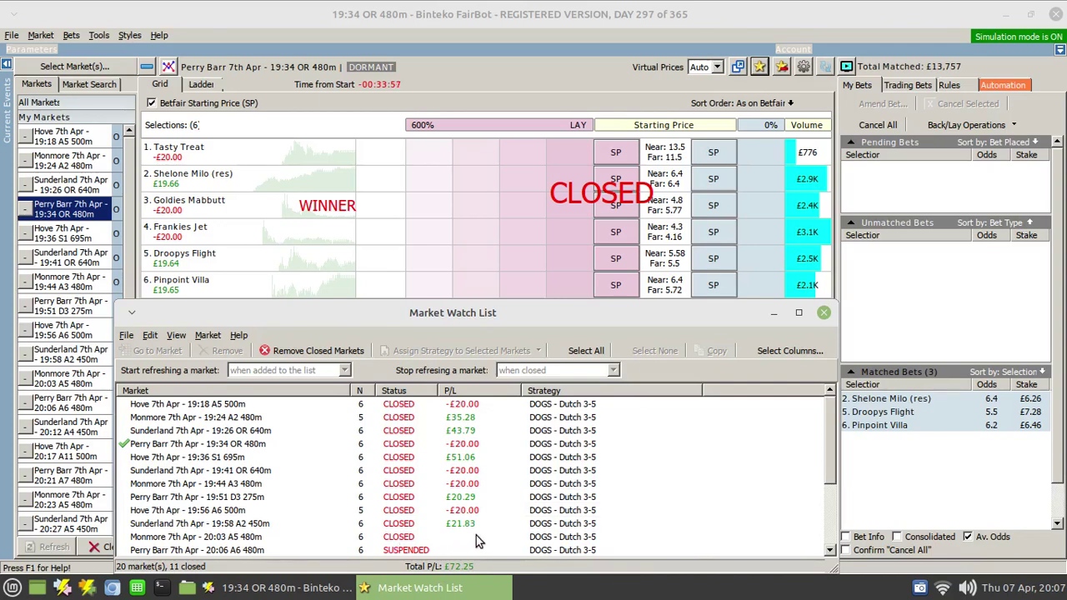
- Show Monmore 20:03 A5 480m, review Hove 19:56 A6 500m's strategy, and open the DOGS - Dutch 3-5 Strategy Editor
{"action": "left_click", "coordinate": [399, 538]}
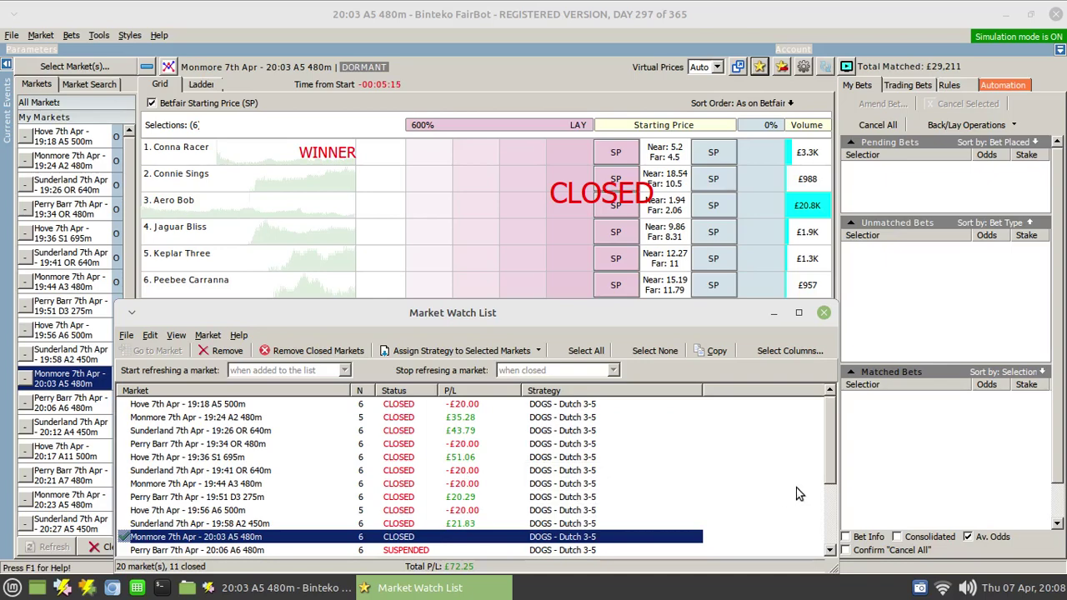
{"action": "left_click_drag", "start_coordinate": [832, 458], "coordinate": [831, 526]}
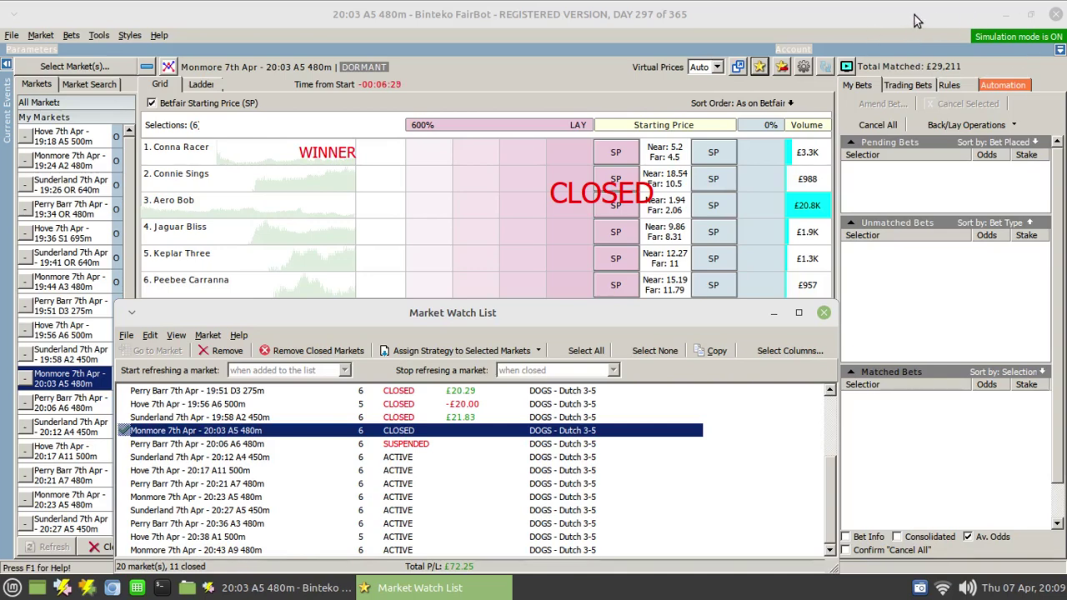
{"action": "left_click", "coordinate": [534, 404]}
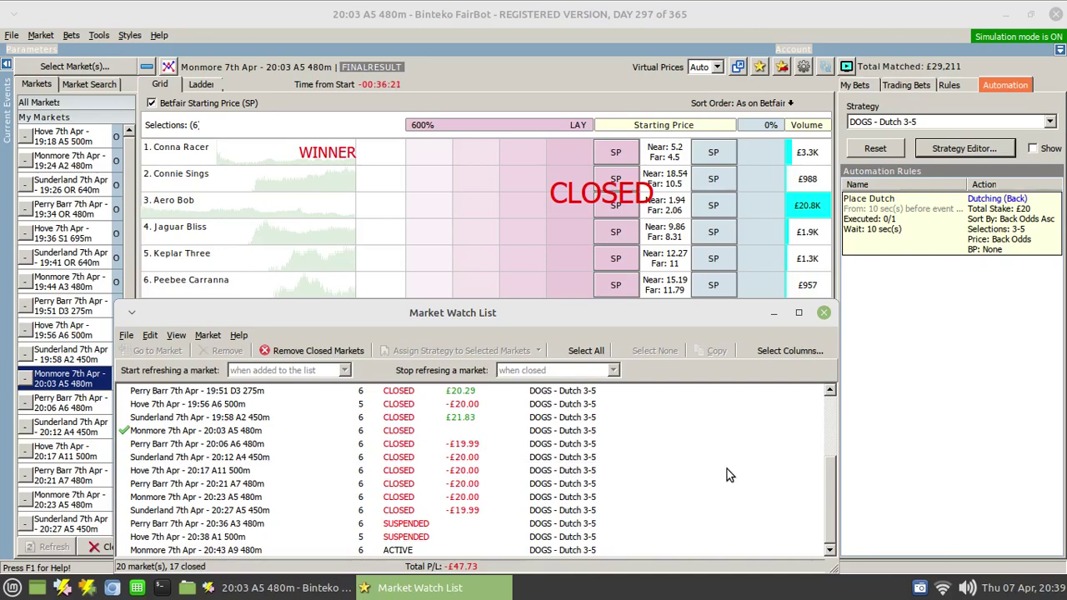
{"action": "left_click", "coordinate": [965, 148]}
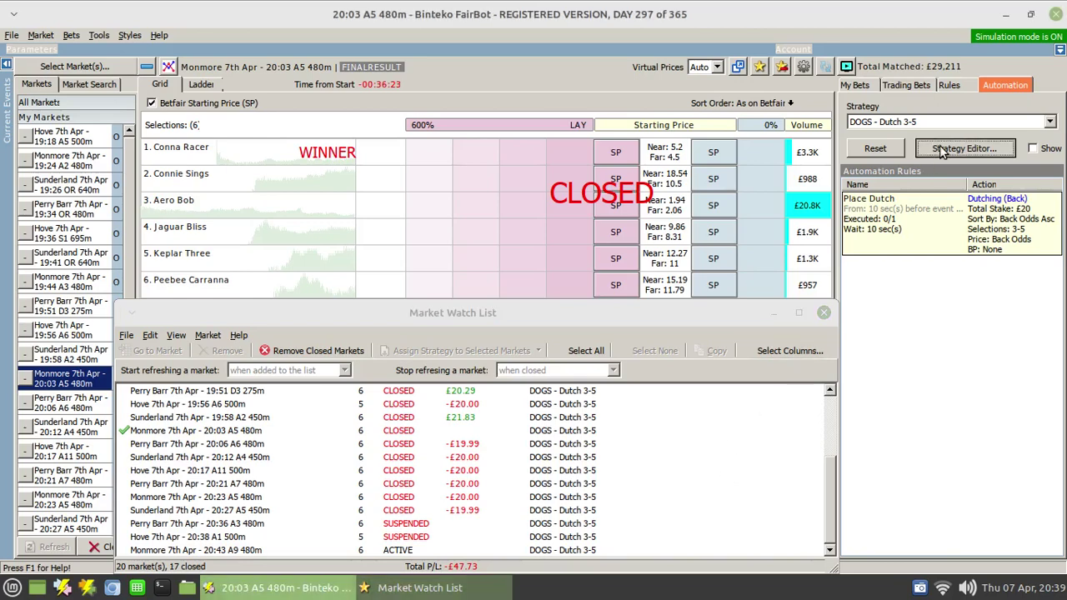
- Edit the Place Dutch rule and add an Account Profit/Loss entry on its Conditions tab
{"action": "right_click", "coordinate": [752, 202]}
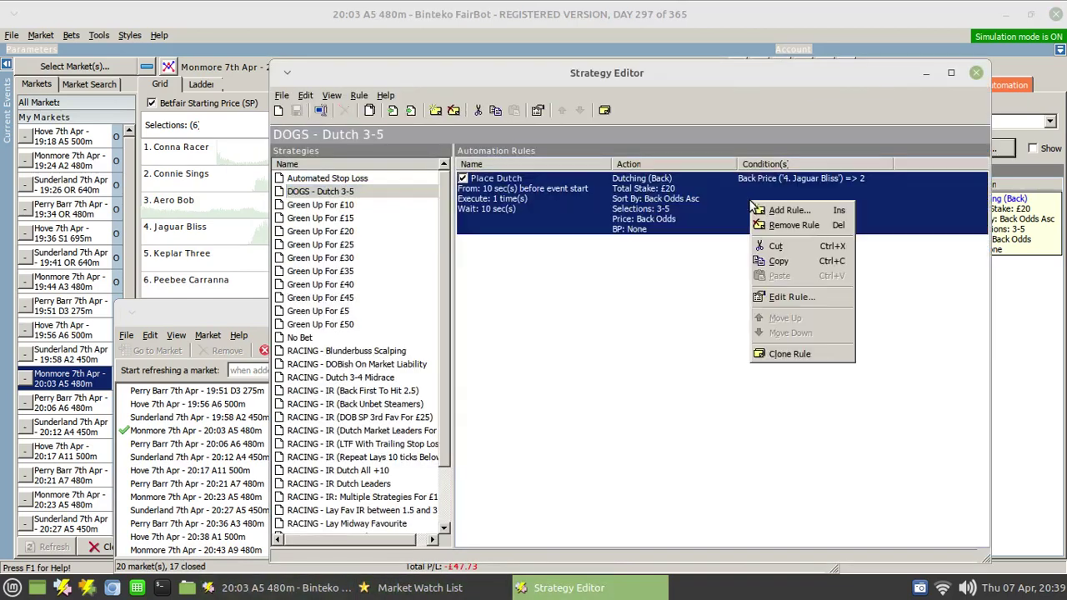
{"action": "left_click", "coordinate": [783, 297]}
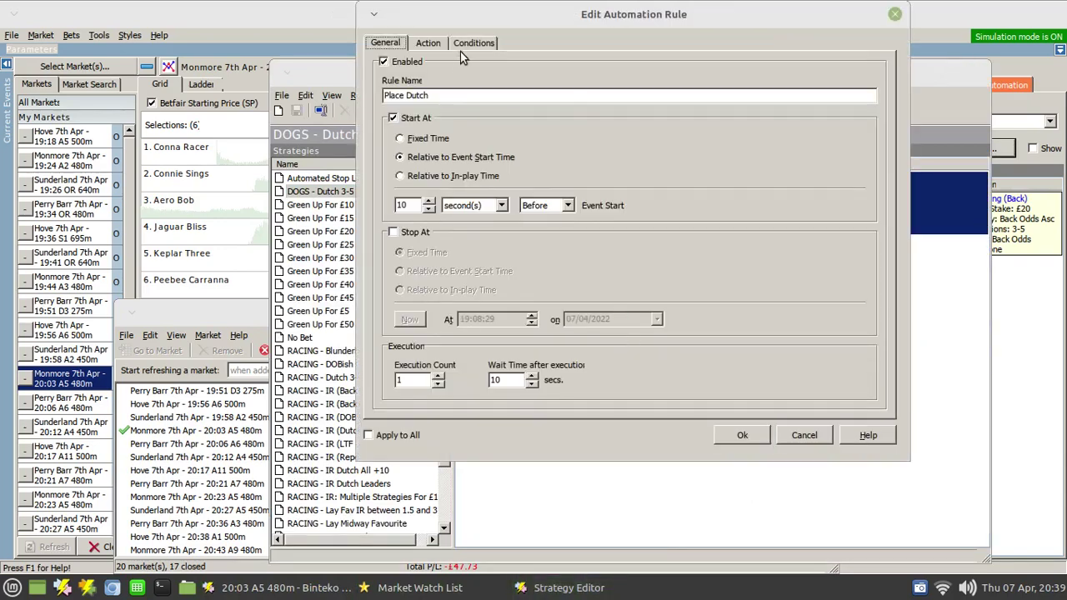
{"action": "left_click", "coordinate": [470, 44]}
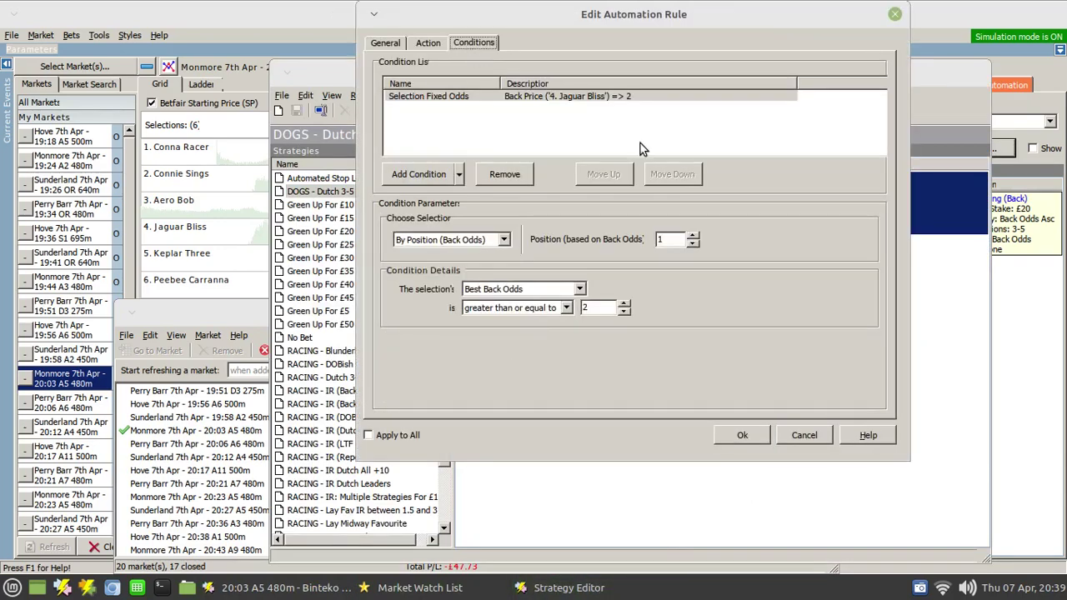
{"action": "left_click", "coordinate": [459, 175]}
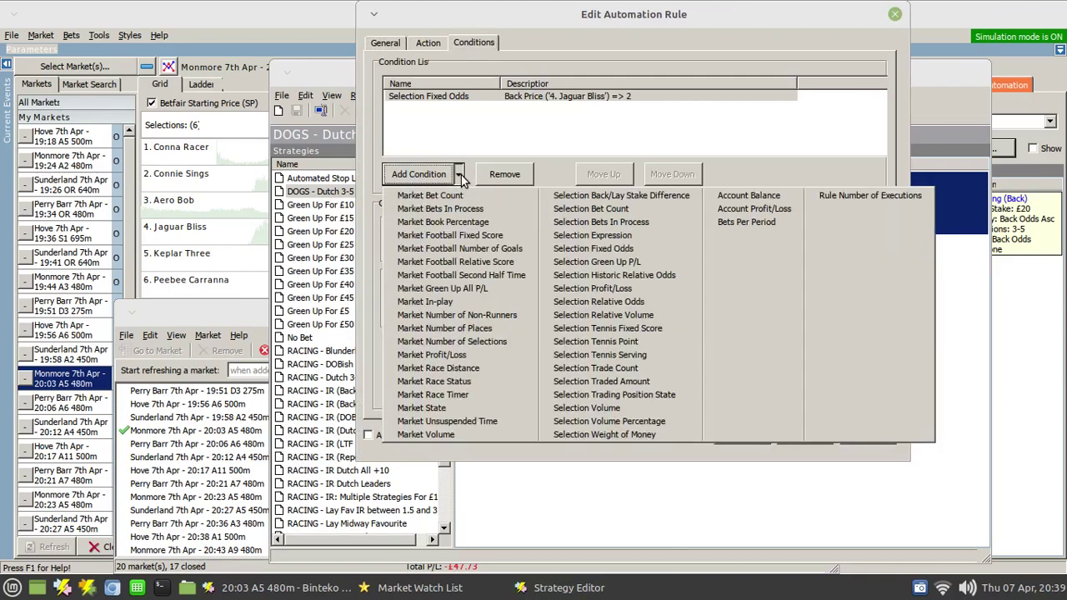
{"action": "left_click", "coordinate": [742, 210]}
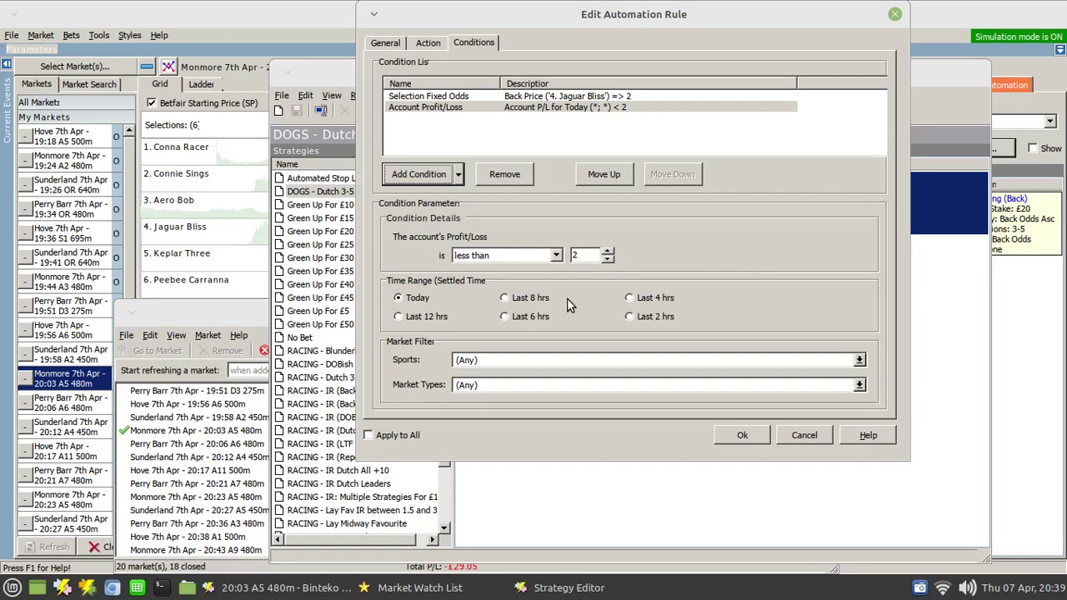
- Set the account P/L condition to greater than -100 over the Last 2 hrs
{"action": "left_click", "coordinate": [557, 256]}
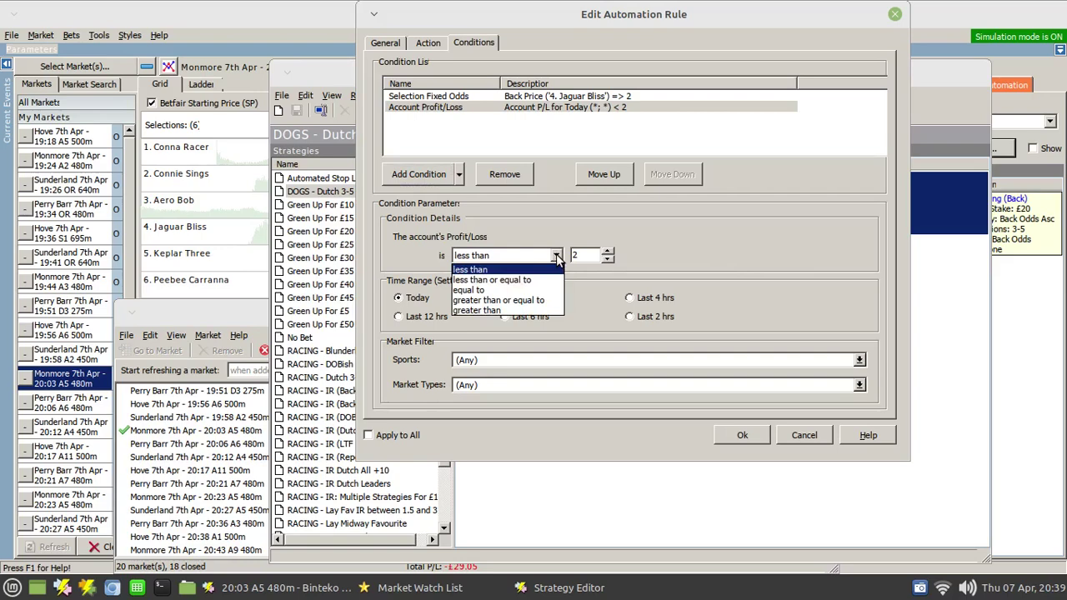
{"action": "left_click", "coordinate": [488, 310]}
{"action": "key", "text": "Tab"}
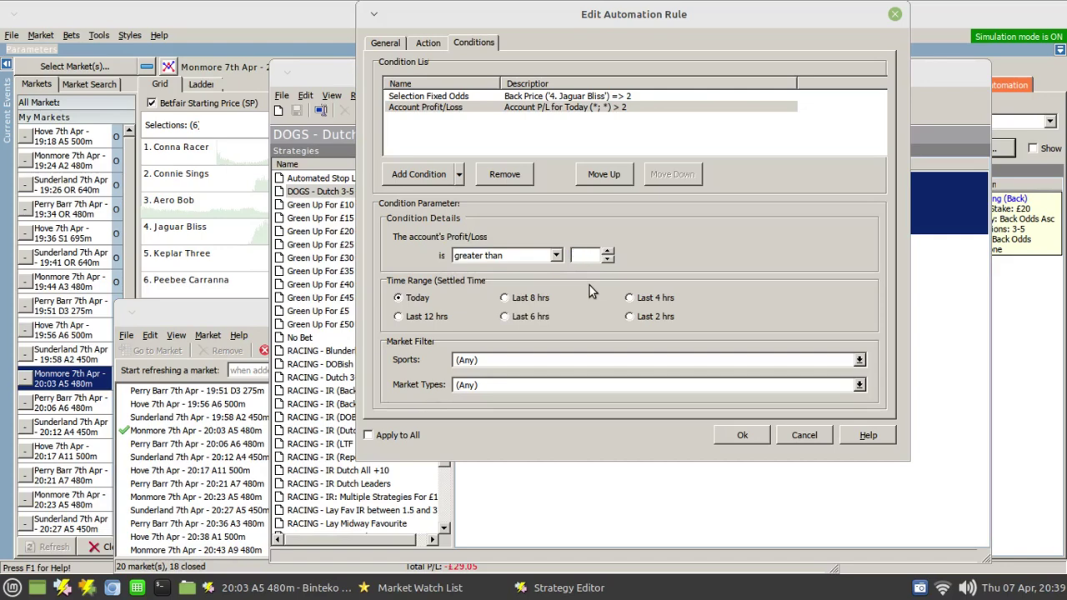
{"action": "type", "text": "-100"}
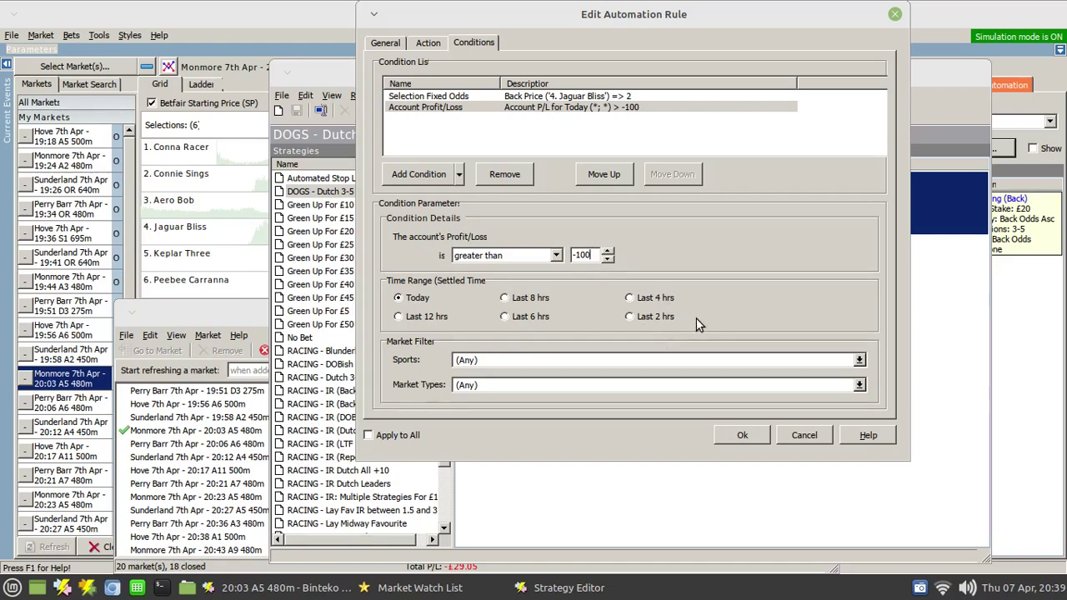
{"action": "left_click", "coordinate": [629, 318]}
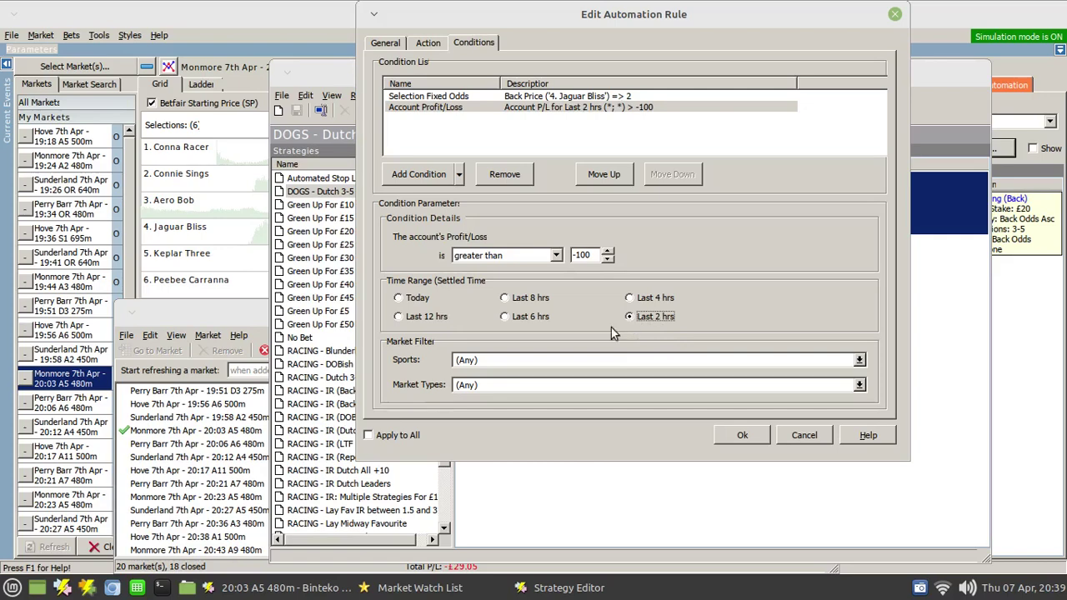
{"action": "left_click", "coordinate": [499, 362]}
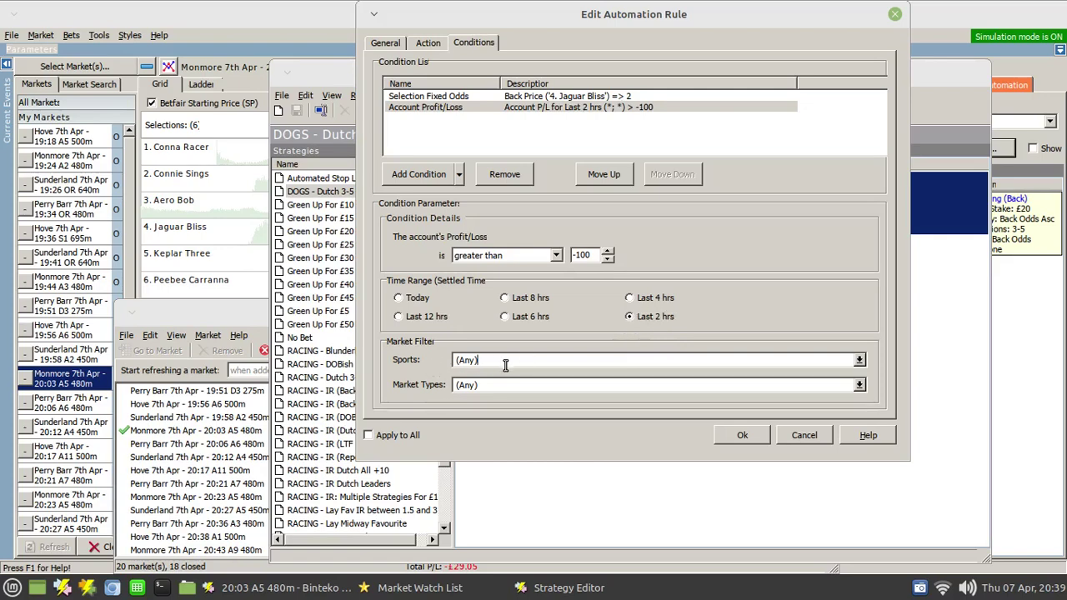
- Filter the condition to the Greyhound Racing sport and WIN market type
{"action": "left_click", "coordinate": [859, 360]}
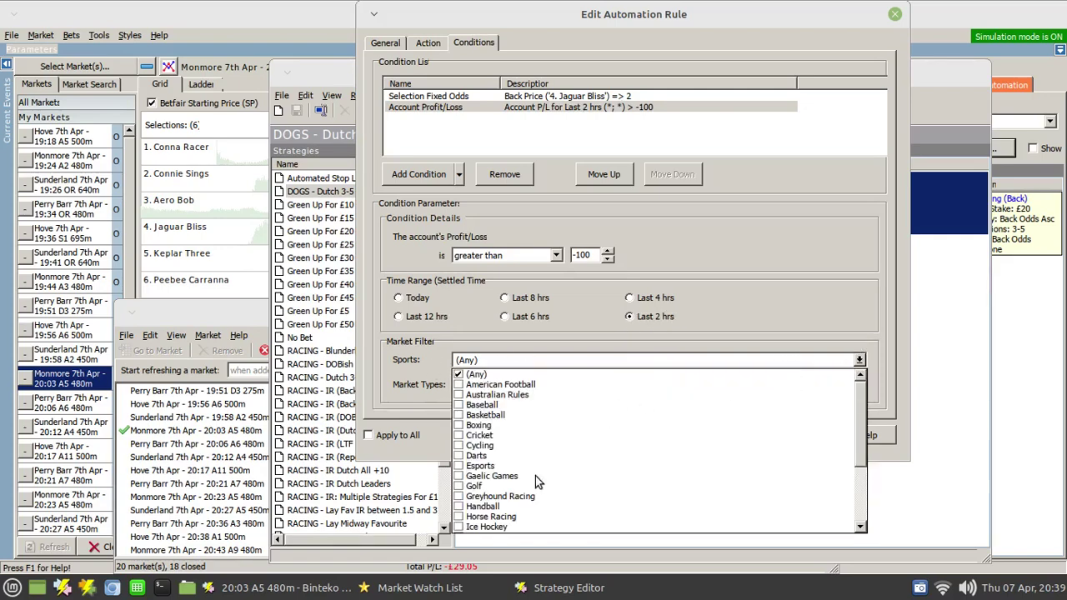
{"action": "left_click", "coordinate": [458, 496]}
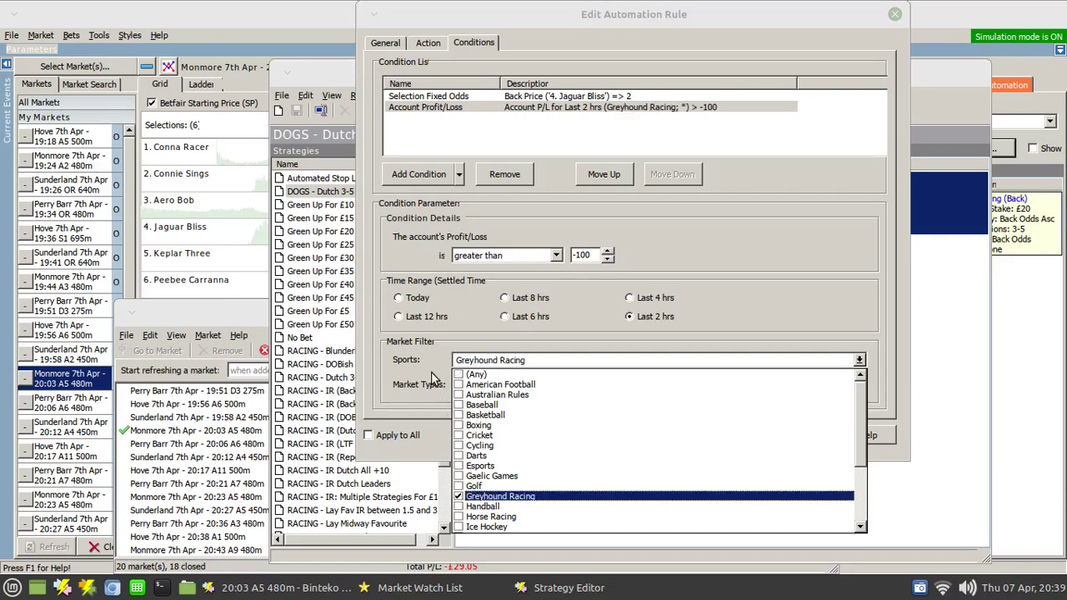
{"action": "left_click", "coordinate": [435, 374]}
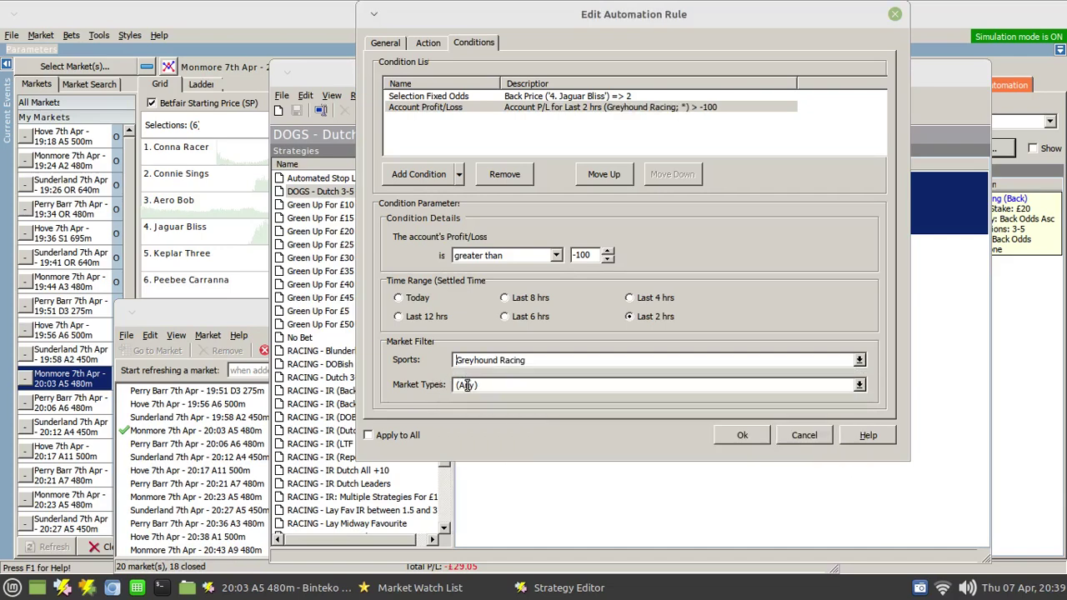
{"action": "left_click", "coordinate": [859, 385]}
{"action": "left_click", "coordinate": [458, 441]}
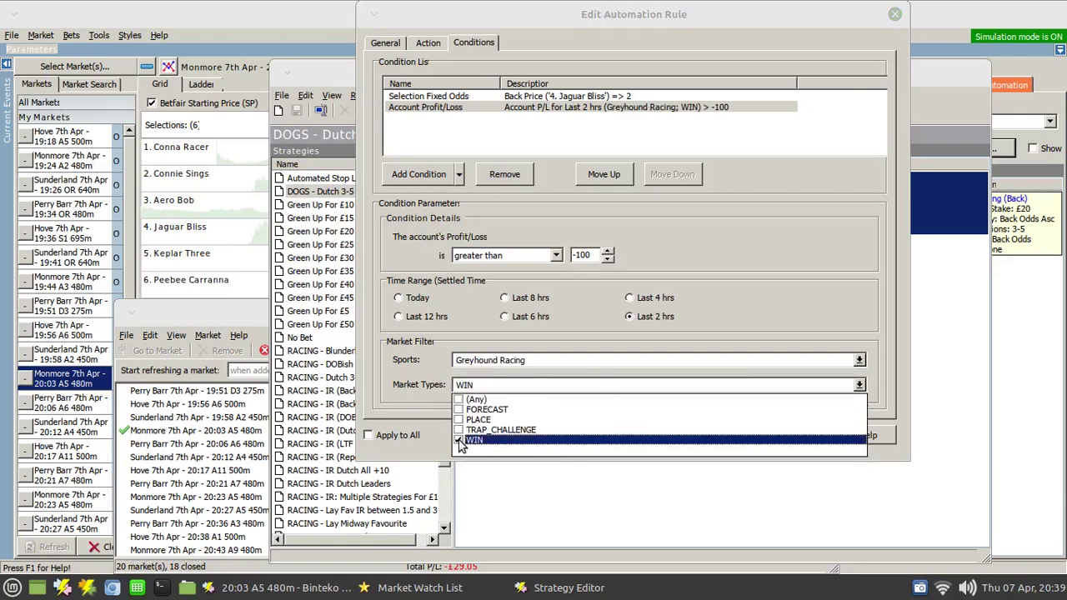
{"action": "left_click", "coordinate": [735, 385]}
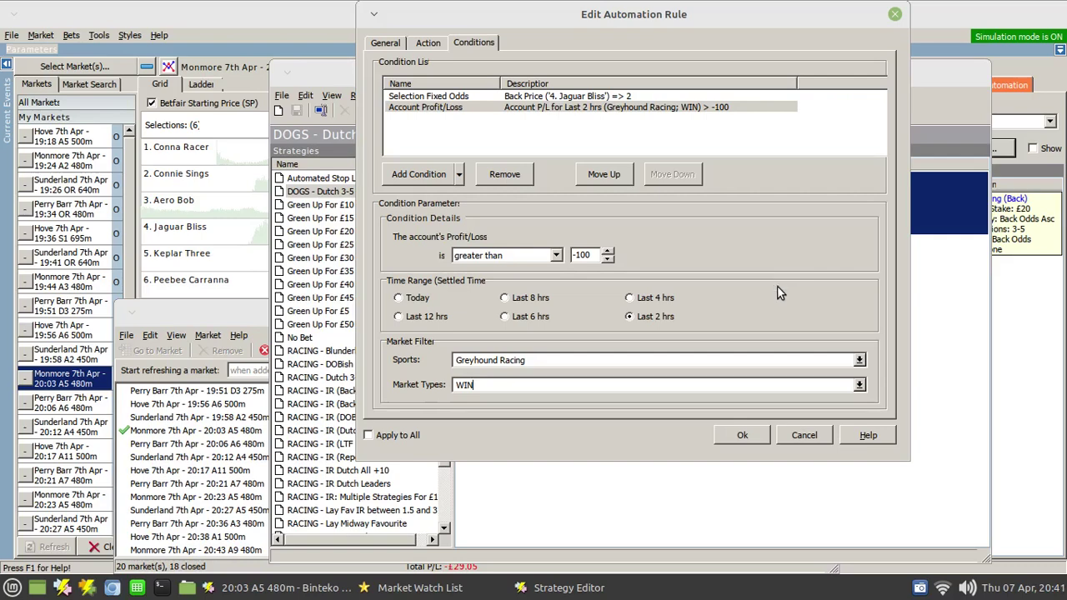
- Cancel the rule edits, close the Strategy Editor, and check Perry Barr 20:36 A3 480m's strategy
{"action": "left_click", "coordinate": [802, 435]}
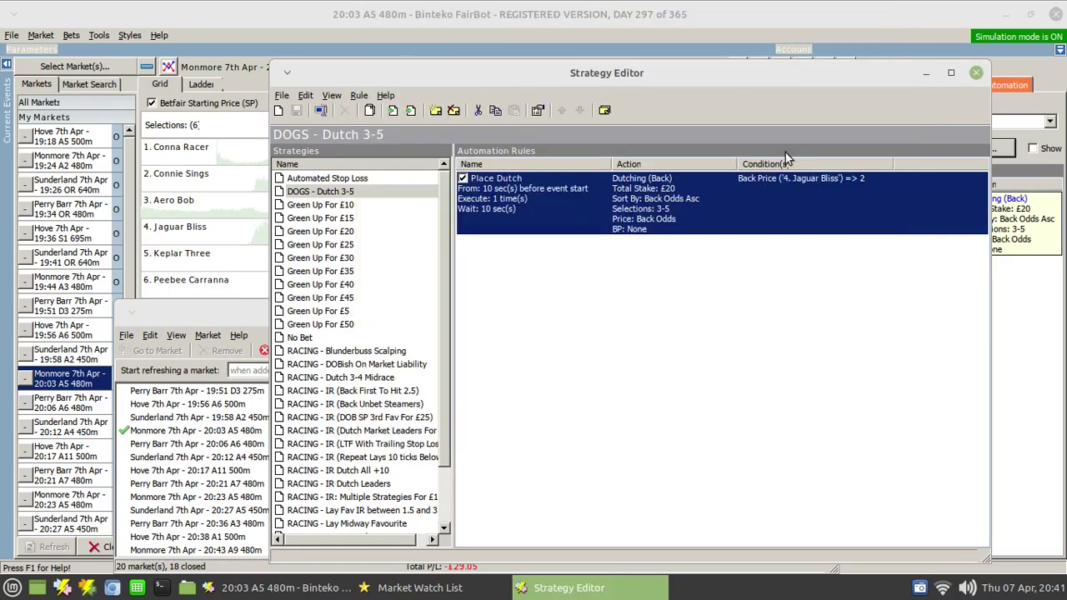
{"action": "left_click", "coordinate": [975, 72]}
{"action": "left_click", "coordinate": [661, 523]}
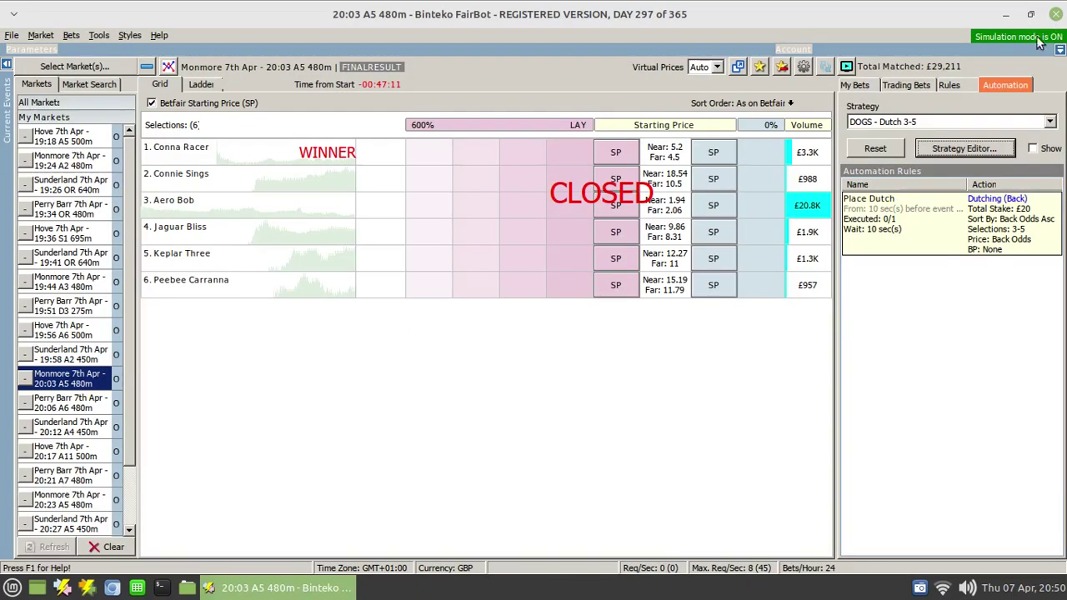
- Close the Market Watch List, leaving the closed Monmore 20:03 A5 480m market in view
{"action": "left_click", "coordinate": [1055, 14]}
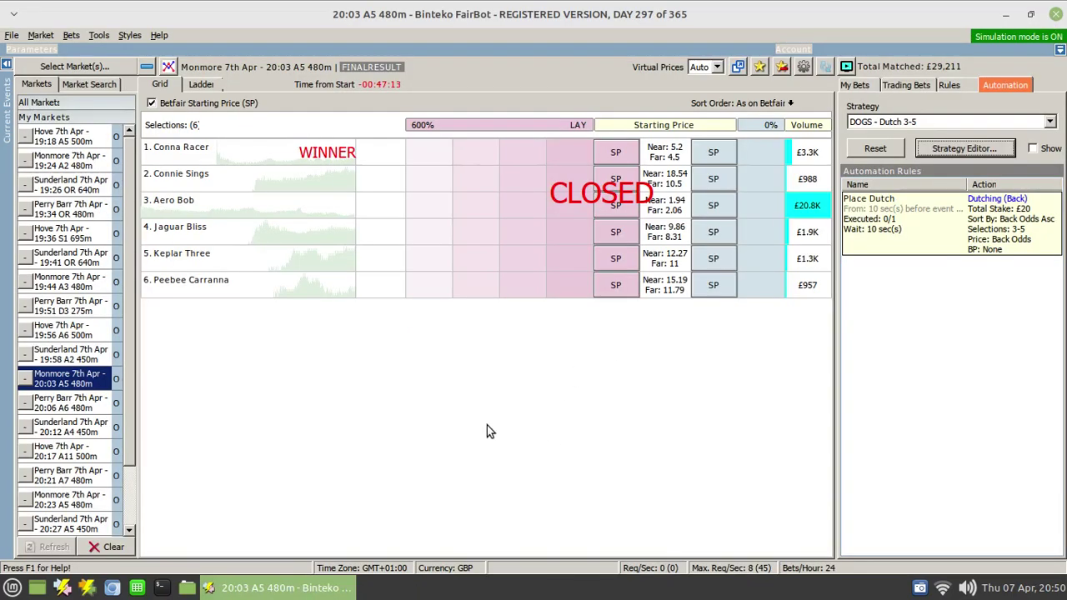